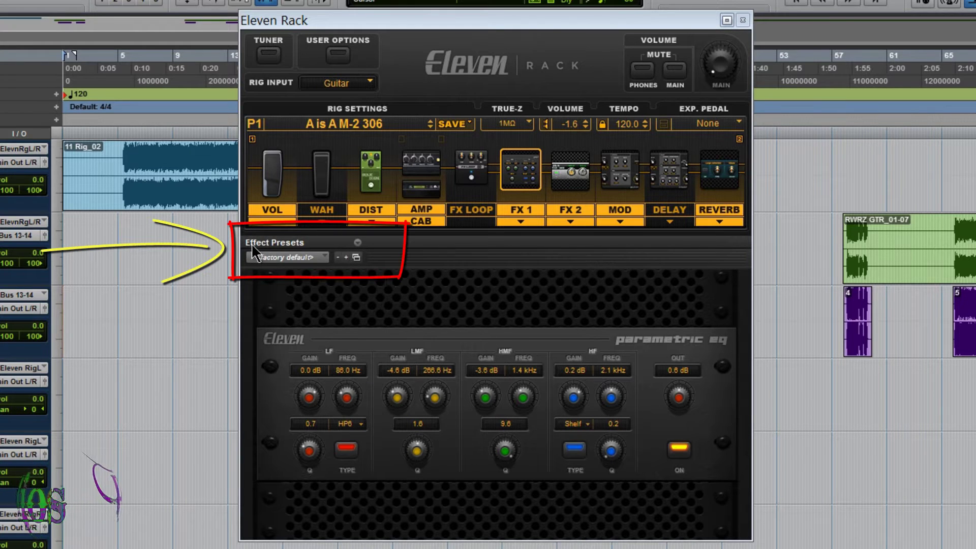
Check the AMP block's rig save options, then bring up the FX 1 parametric EQ's preset settings menu
click(427, 192)
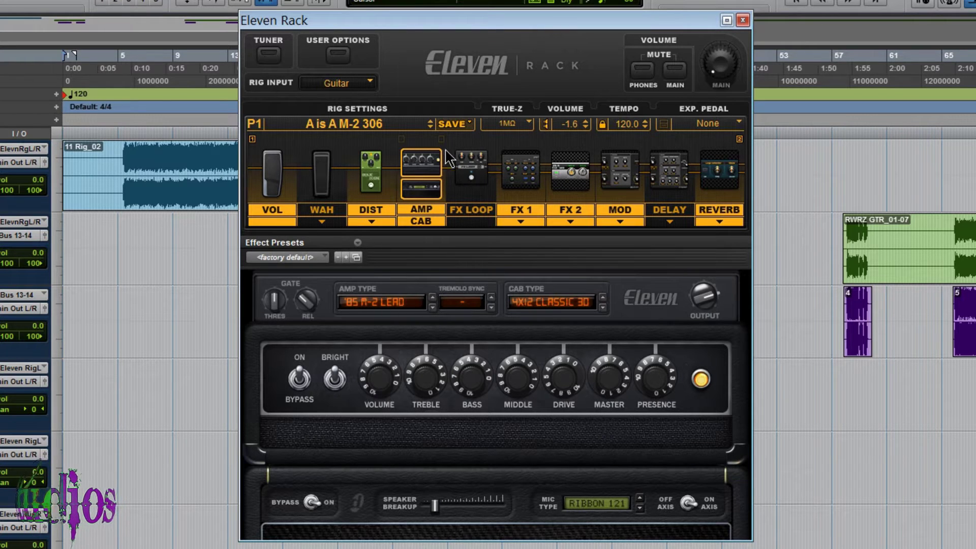
click(456, 123)
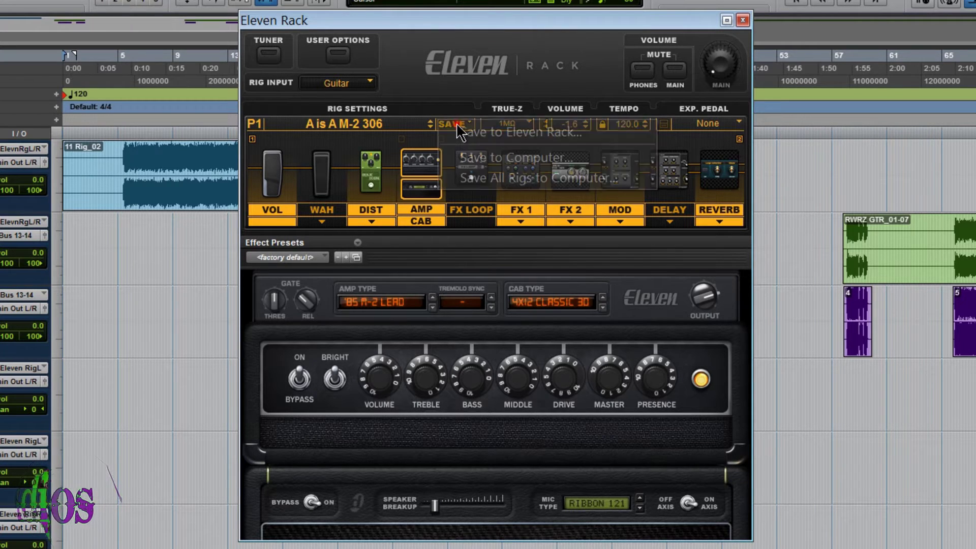
click(471, 79)
key(Right)
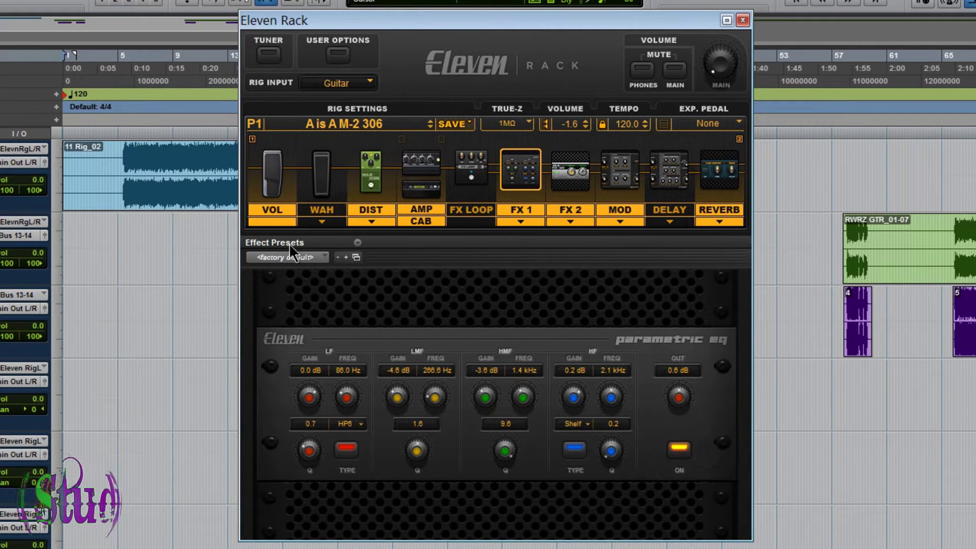
click(358, 243)
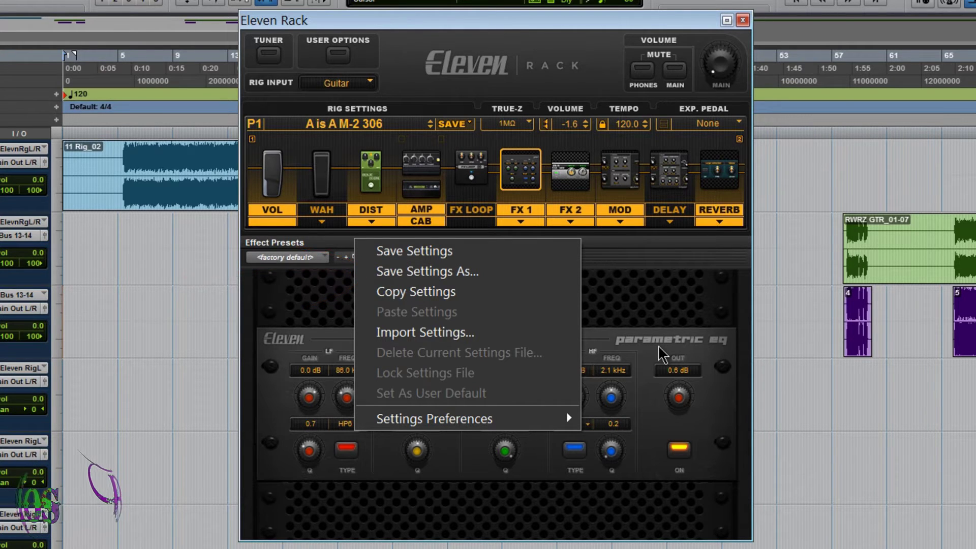
click(637, 275)
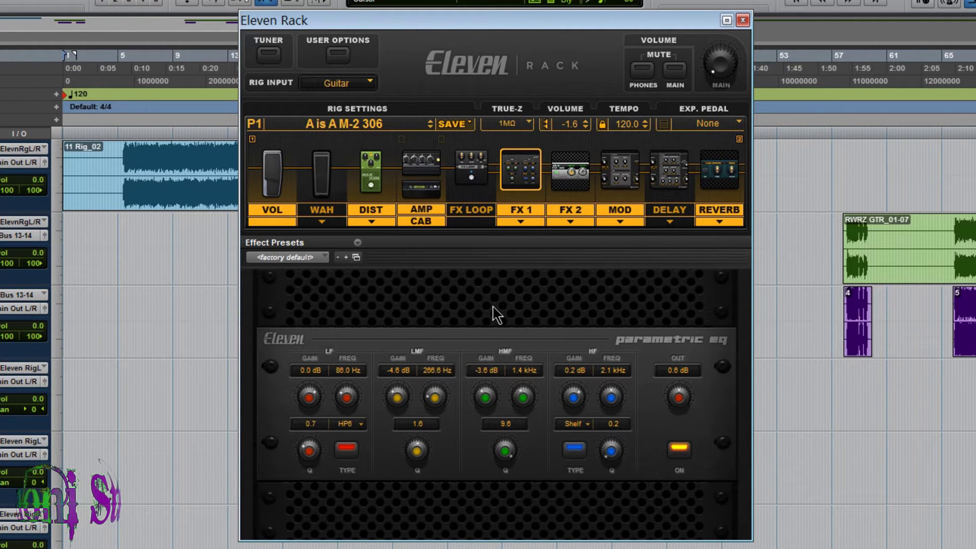
click(358, 242)
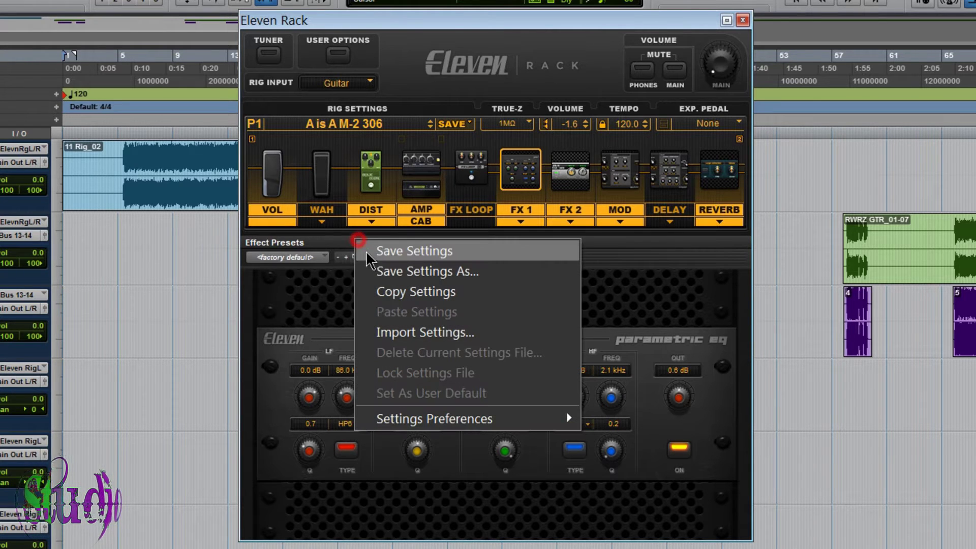
click(404, 254)
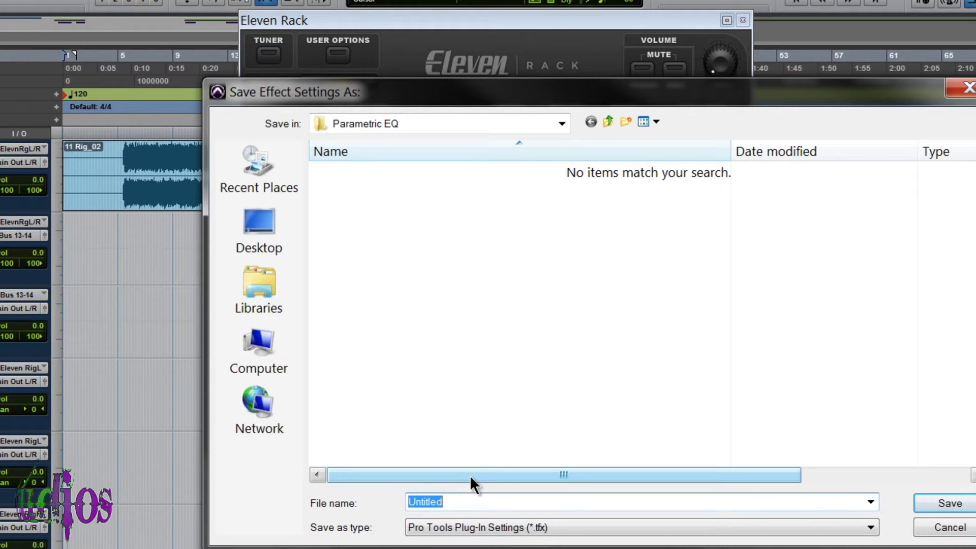
Save the parametric EQ as preset Test1 and confirm it appears in the preset list
text(Test1)
click(931, 508)
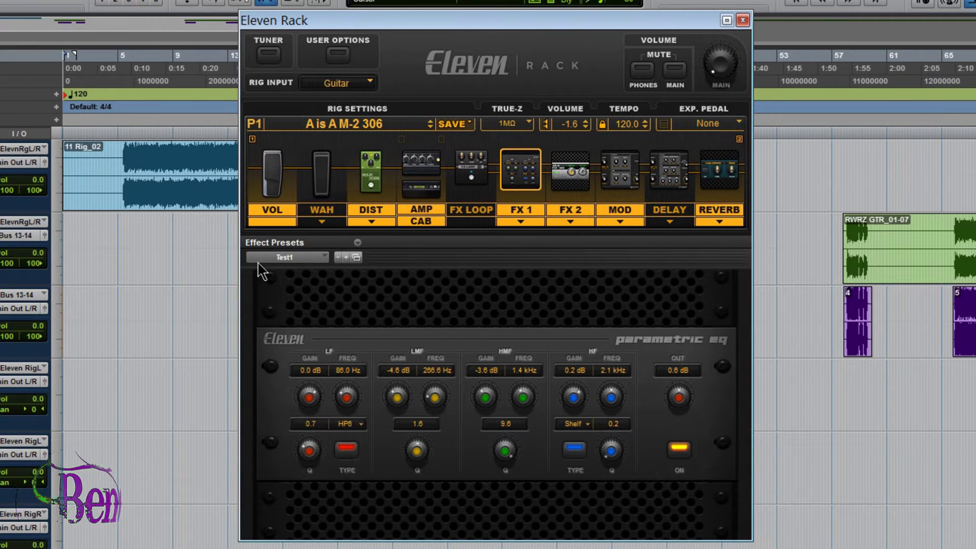
click(316, 260)
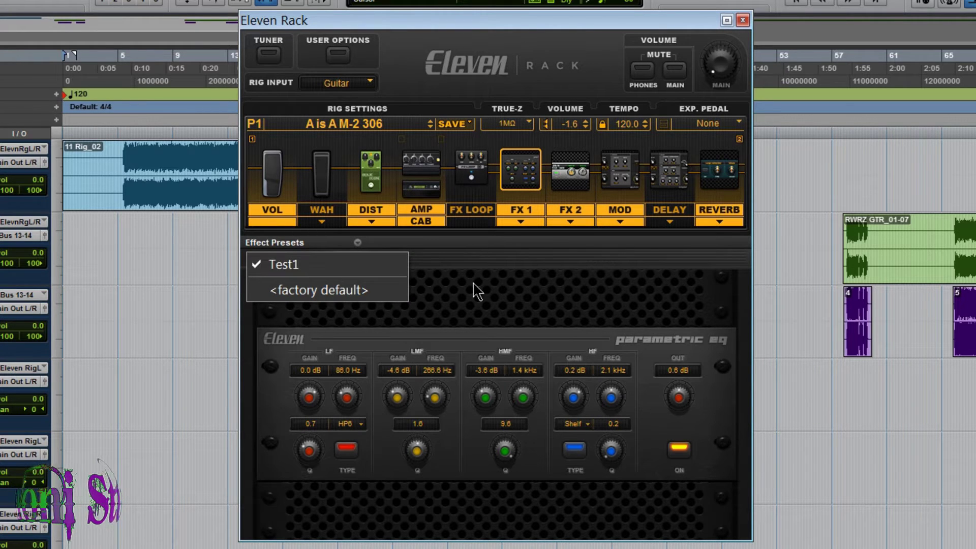
click(443, 282)
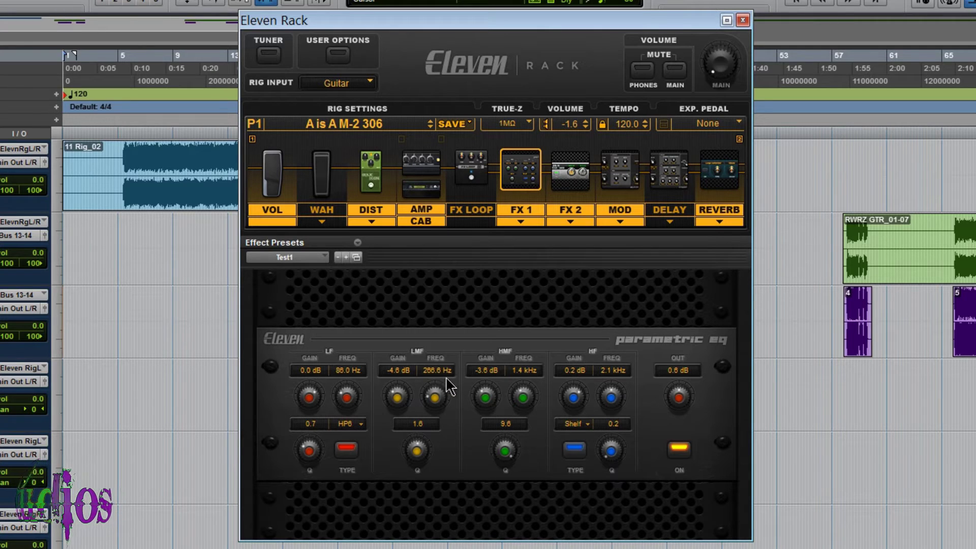
Raise the LMF frequency to 596.0 Hz and save the change into Test1
drag(437, 393, 441, 367)
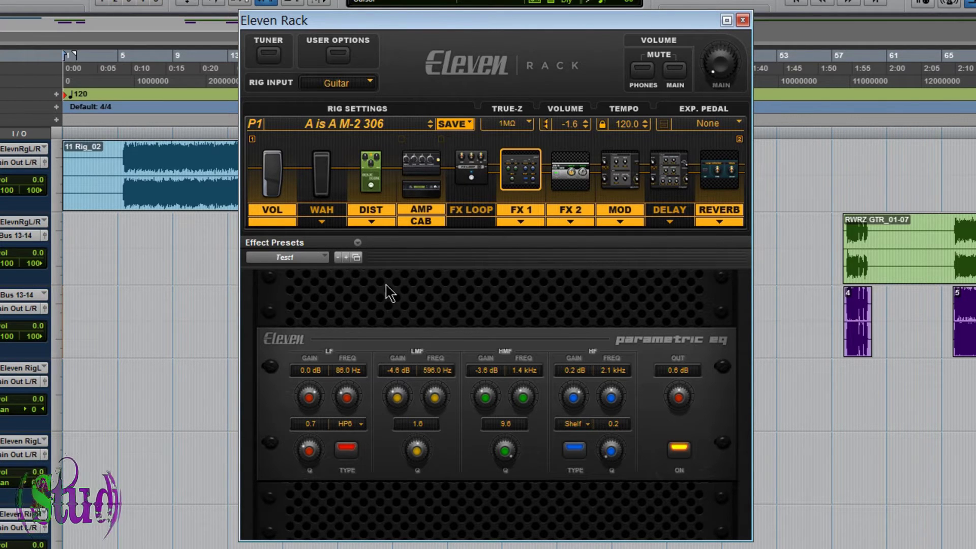
click(357, 243)
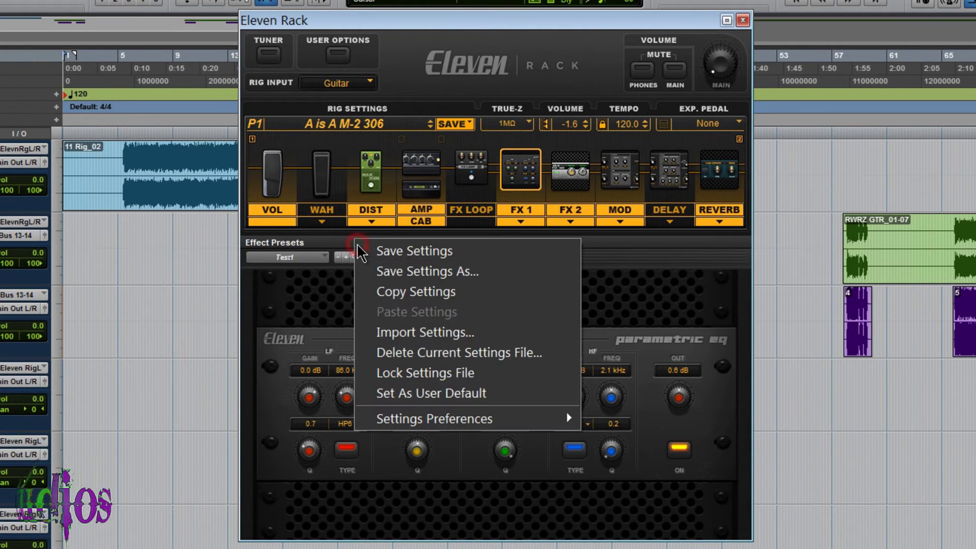
click(418, 251)
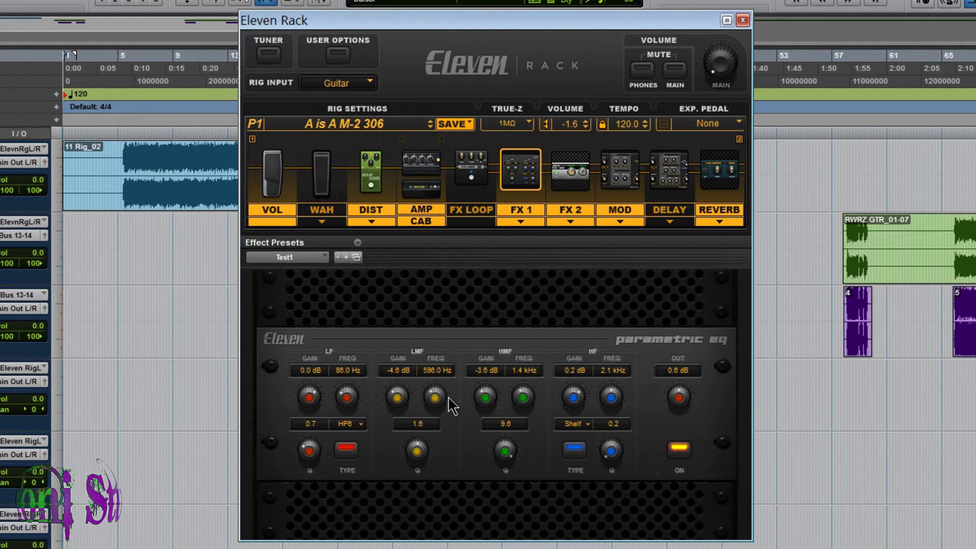
Reload Test1, then lower the LMF frequency to 367.8 Hz
click(312, 255)
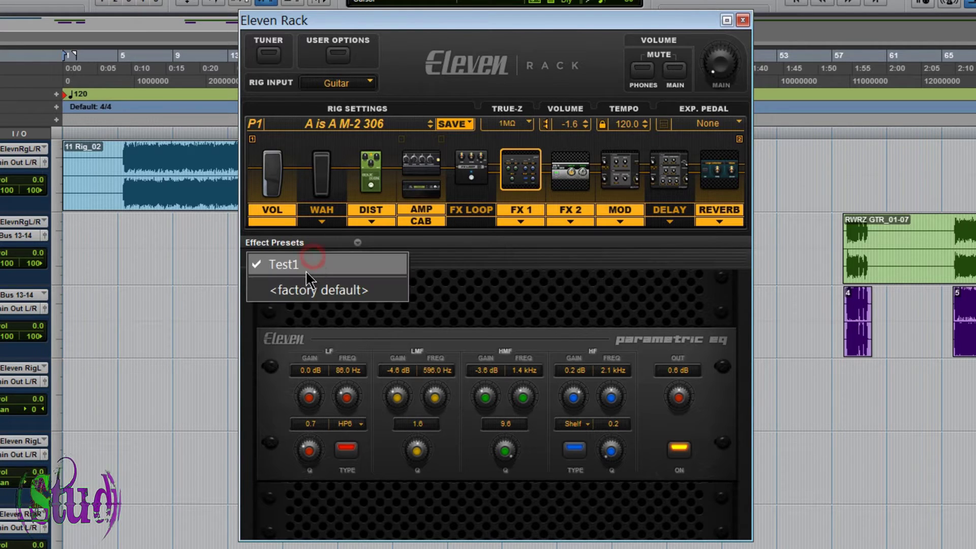
click(300, 264)
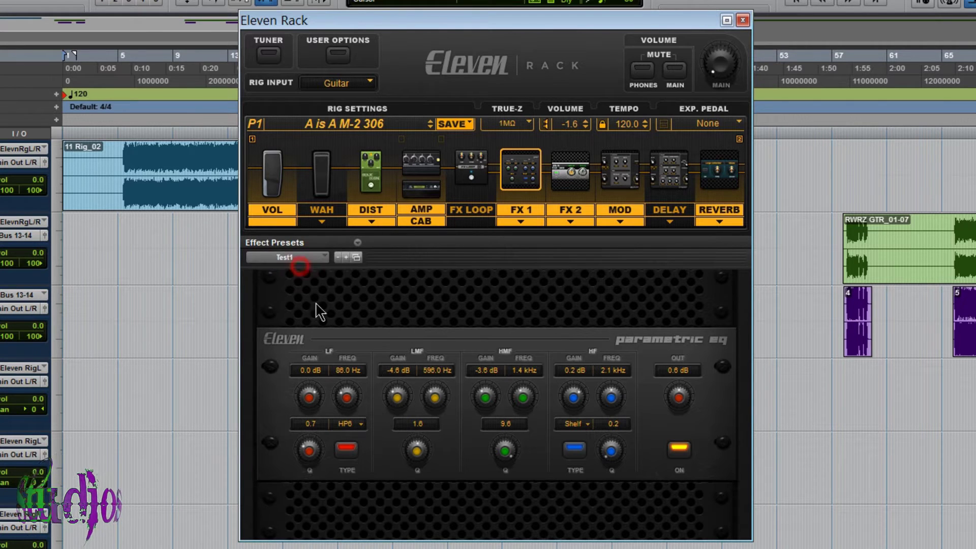
click(305, 259)
click(307, 271)
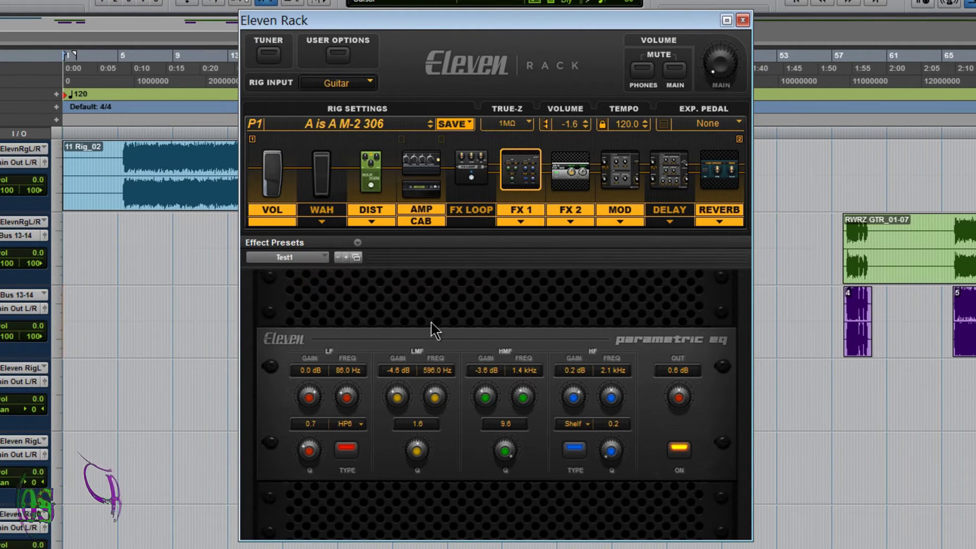
drag(435, 395, 394, 332)
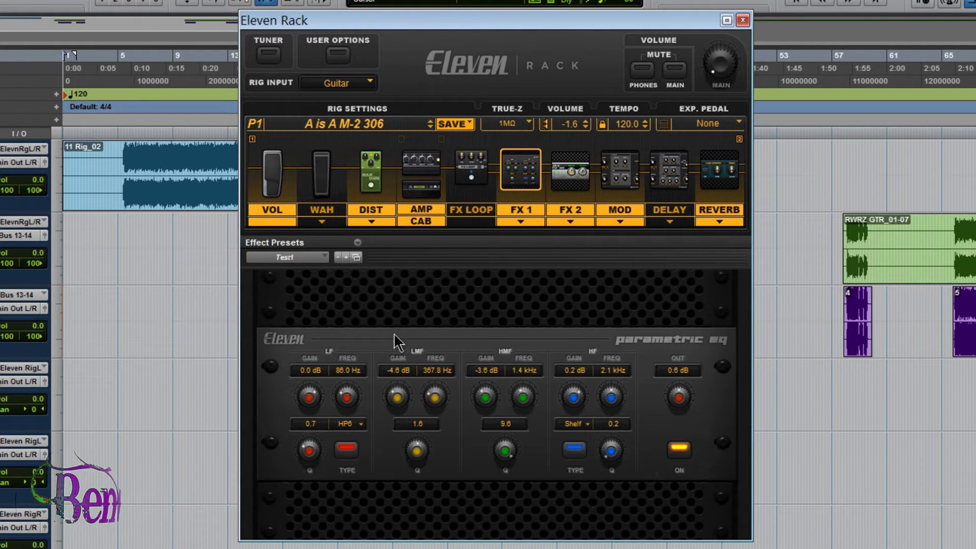
click(359, 245)
Save the EQ with LMF at 367.8 Hz as a new preset named Test2
click(364, 271)
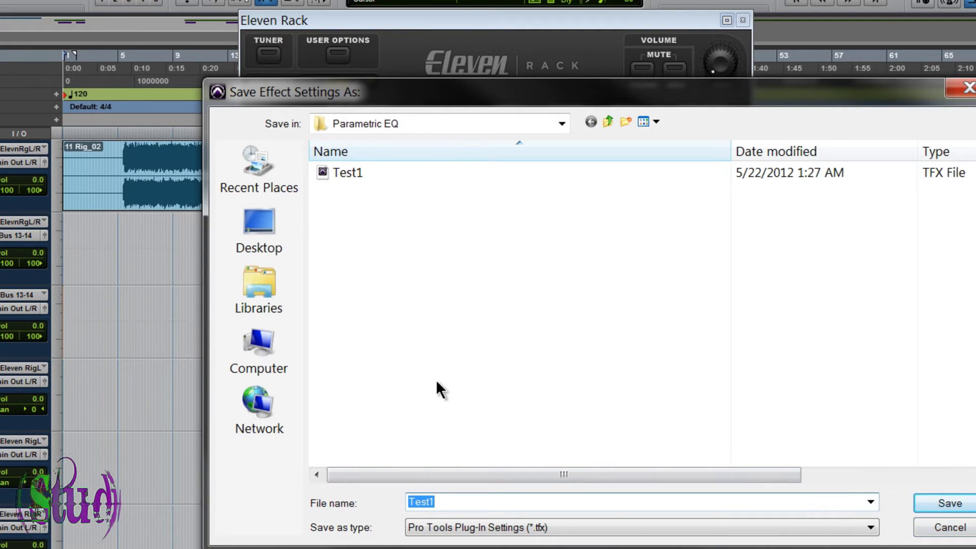
text(Test2)
click(916, 503)
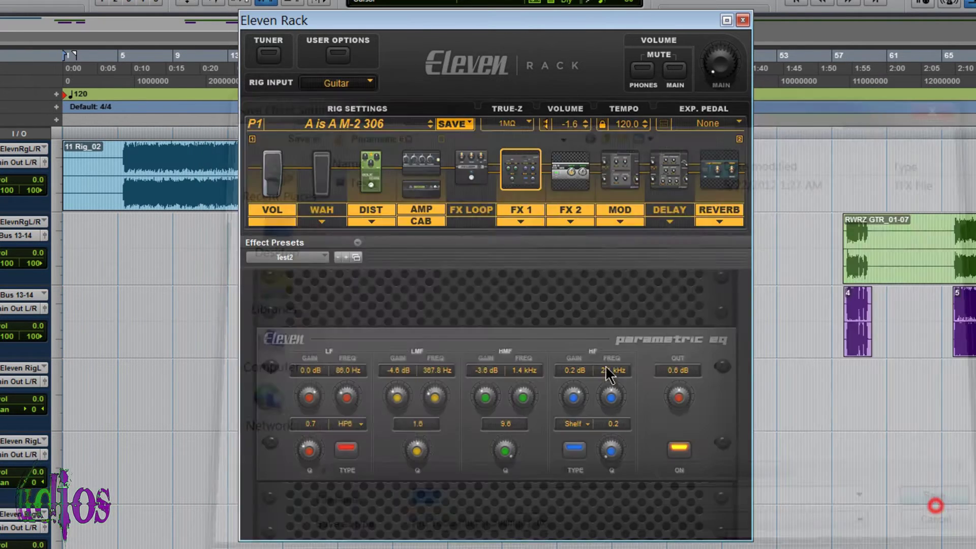
Recall Test1 and then Test2 from the EQ preset list, then bring up the FX 2 slot
click(316, 255)
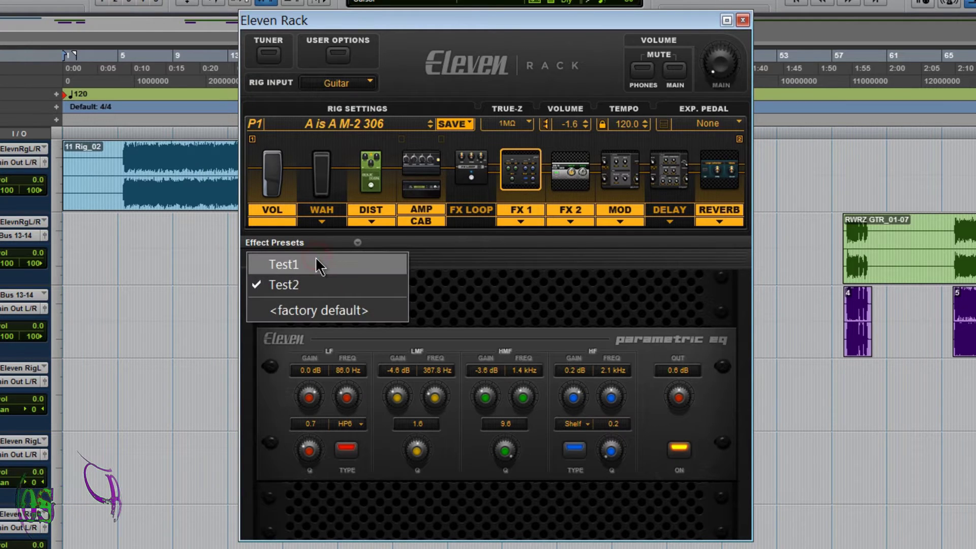
click(318, 261)
click(317, 254)
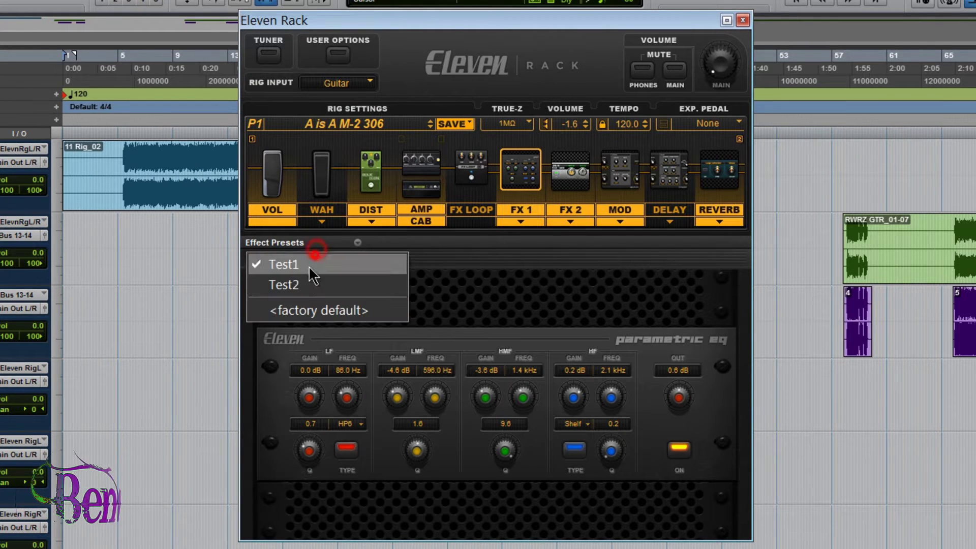
click(304, 283)
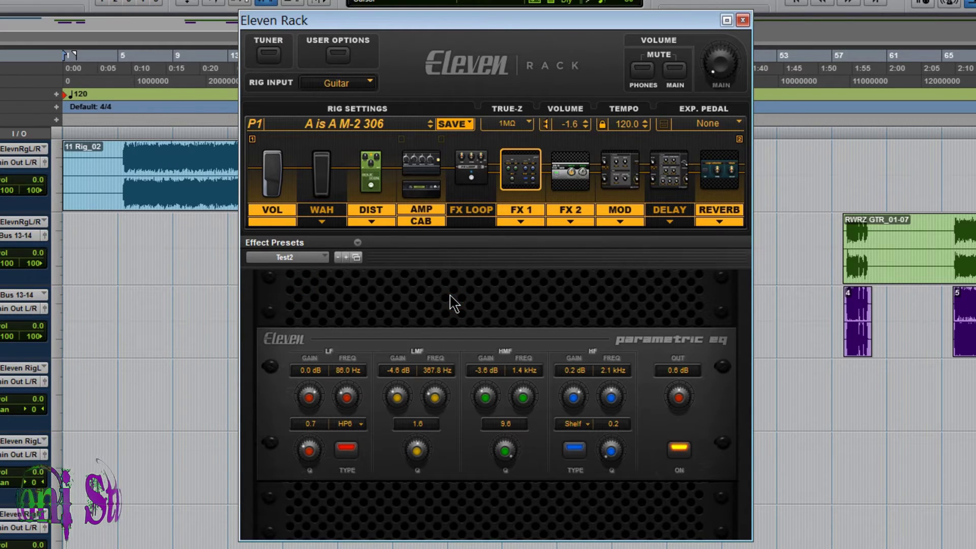
click(566, 183)
Save the amp and cabinet settings via Save Settings As under the file name Mesa333
click(625, 168)
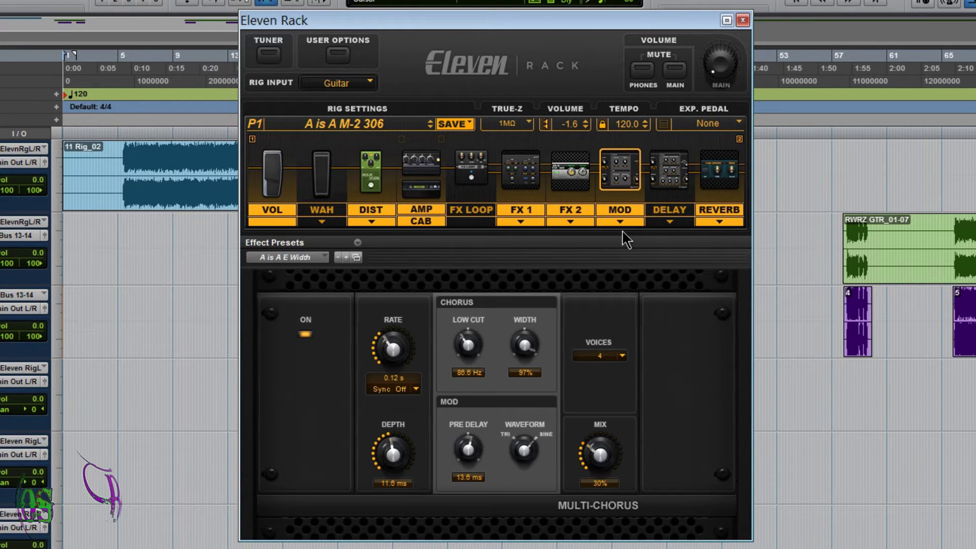
click(420, 165)
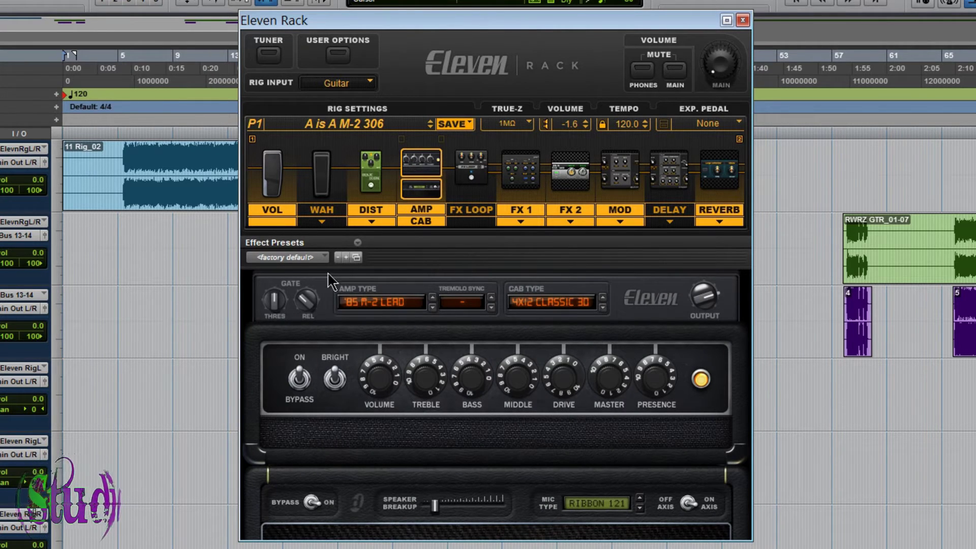
click(357, 242)
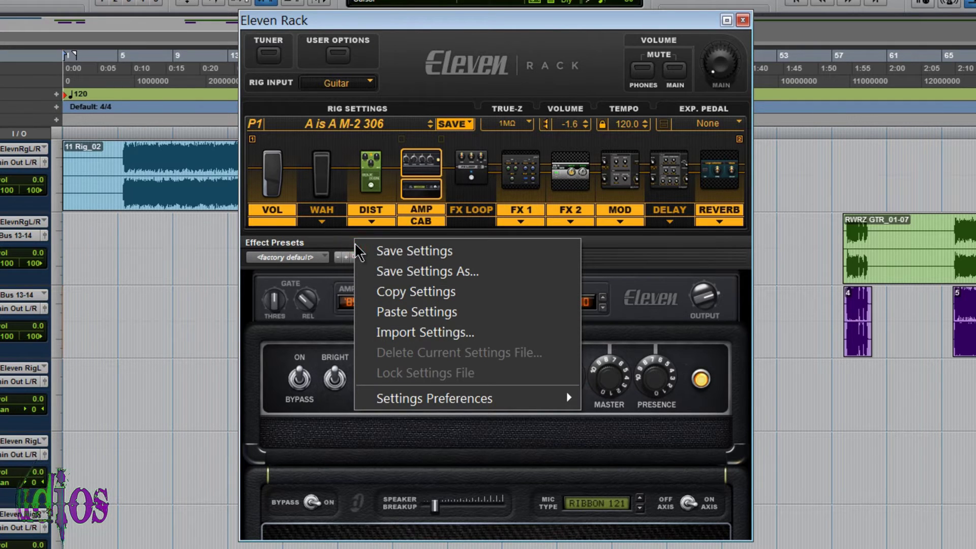
click(392, 271)
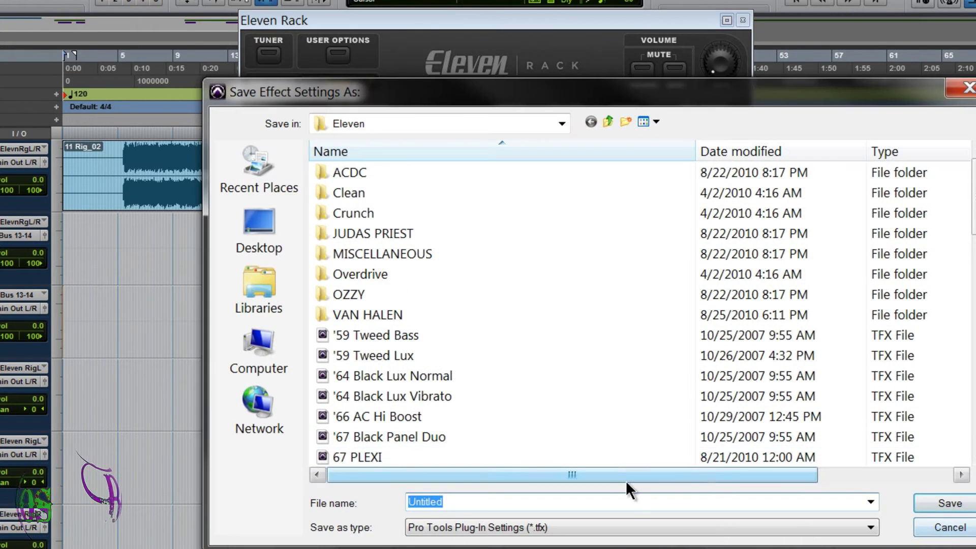
text(Mesa)
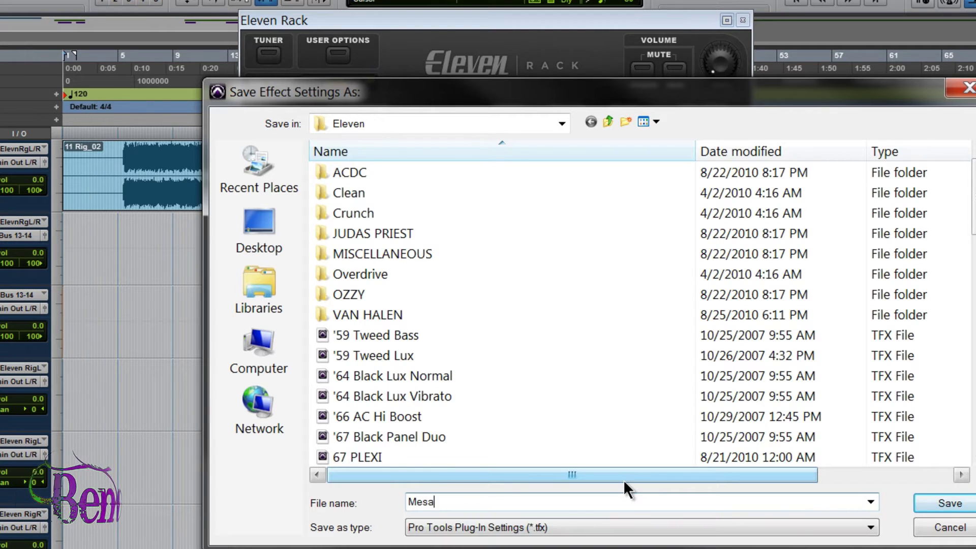
text(333)
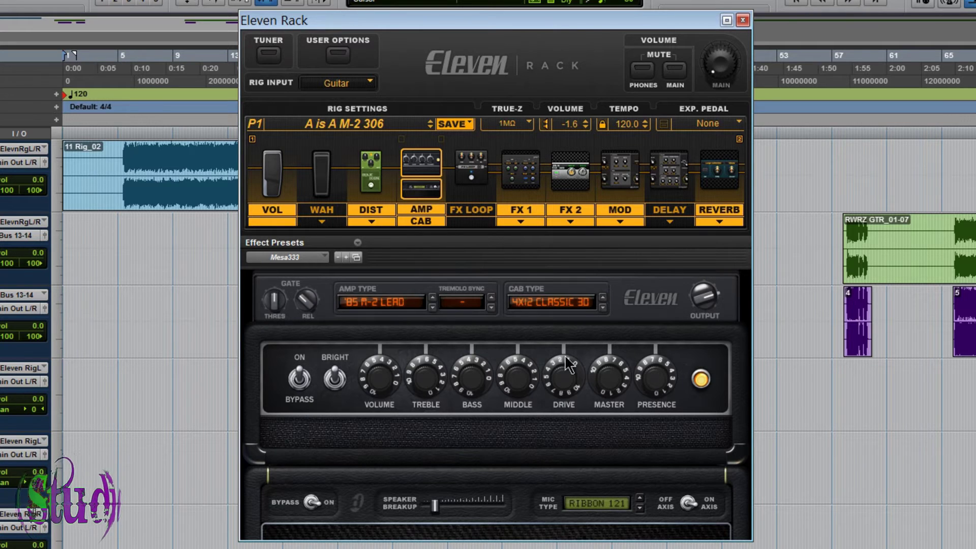
click(377, 120)
Load the user rig Bogner XTC GRN M and browse its effect presets list
mouse_move(508, 130)
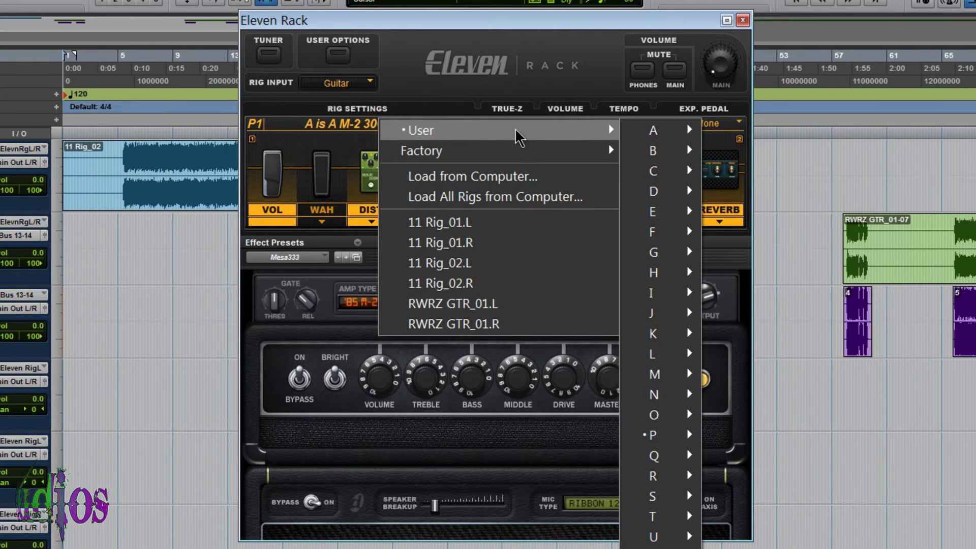
mouse_move(670, 260)
click(778, 273)
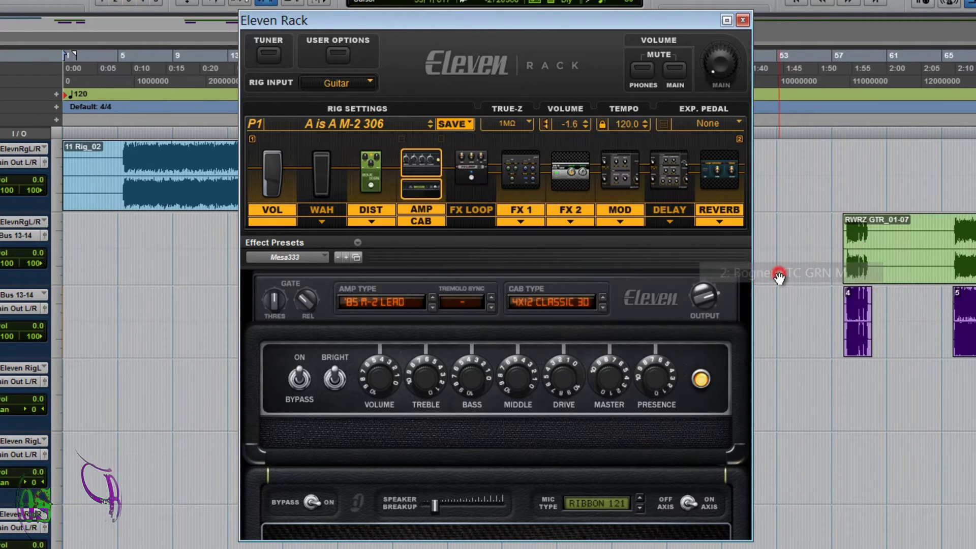
click(282, 257)
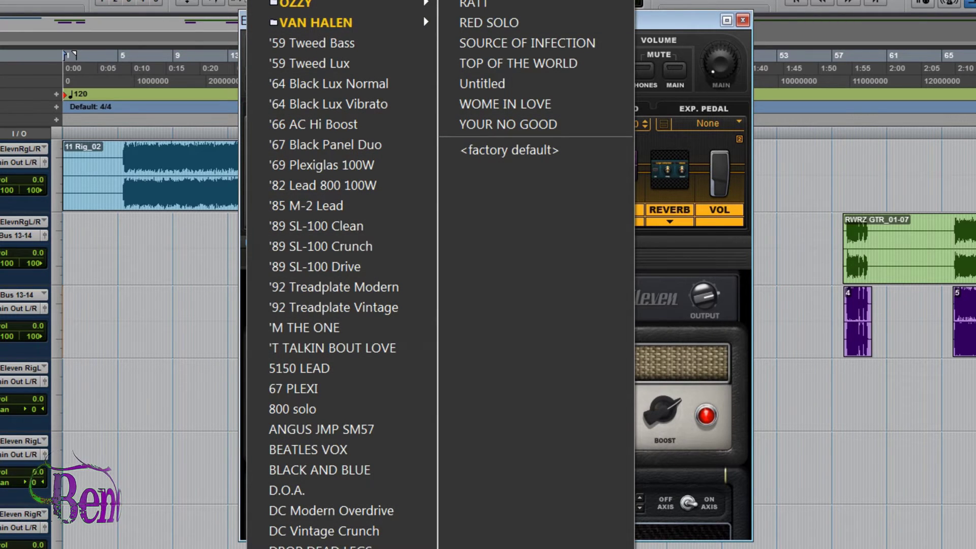
click(399, 362)
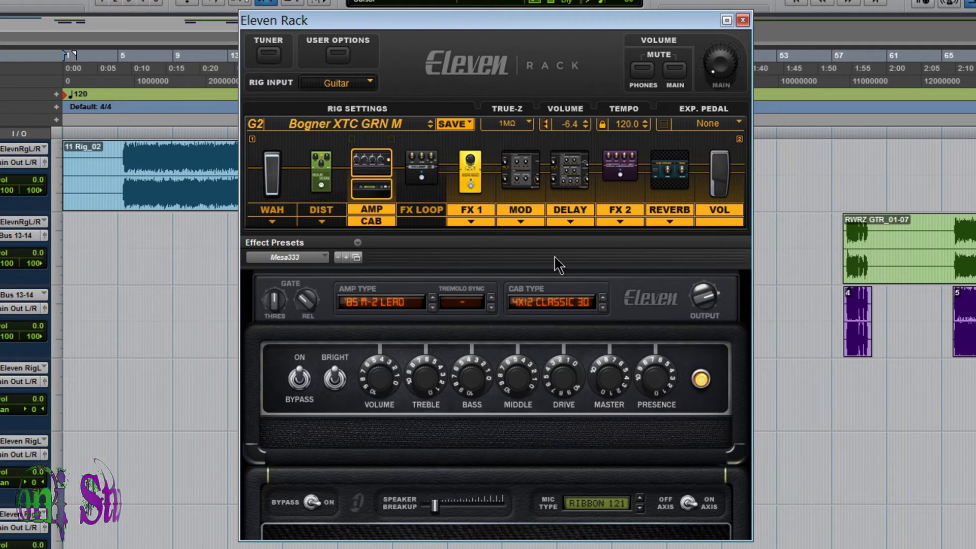
Load the user rig E > A is A 800 with its DC Modern 800 amp
click(391, 122)
mouse_move(509, 130)
mouse_move(696, 213)
click(808, 212)
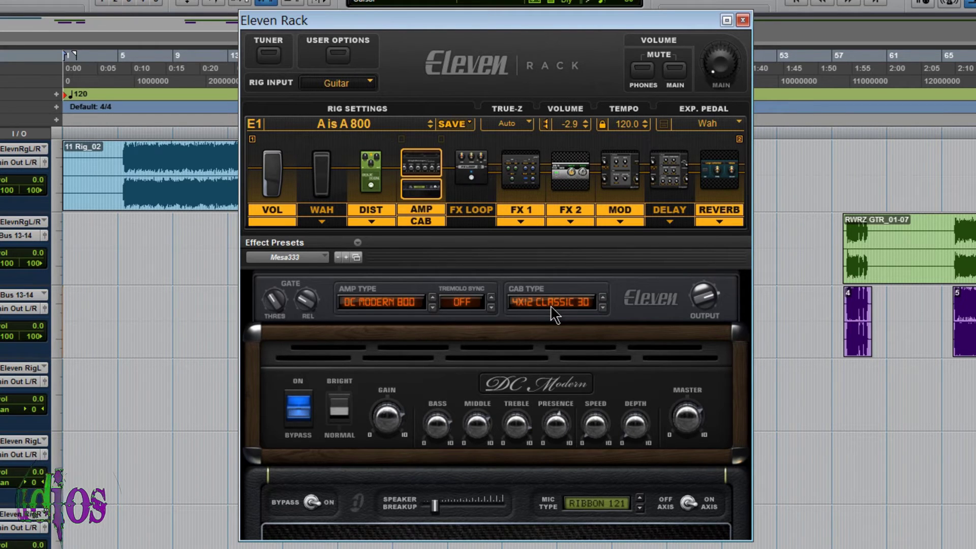
Save the A is A 800 rig's Multi-Chorus settings as preset 'I like this chorus'
click(608, 181)
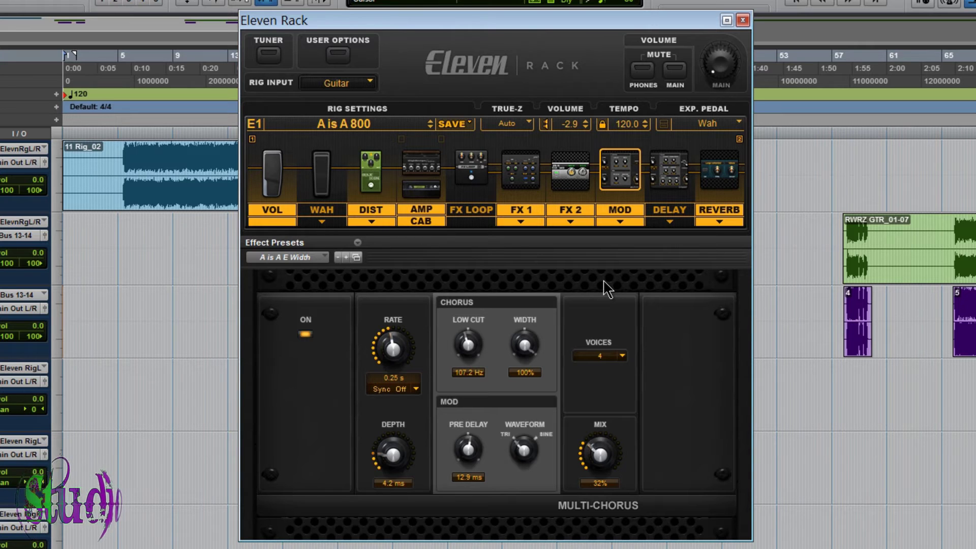
click(358, 244)
click(383, 271)
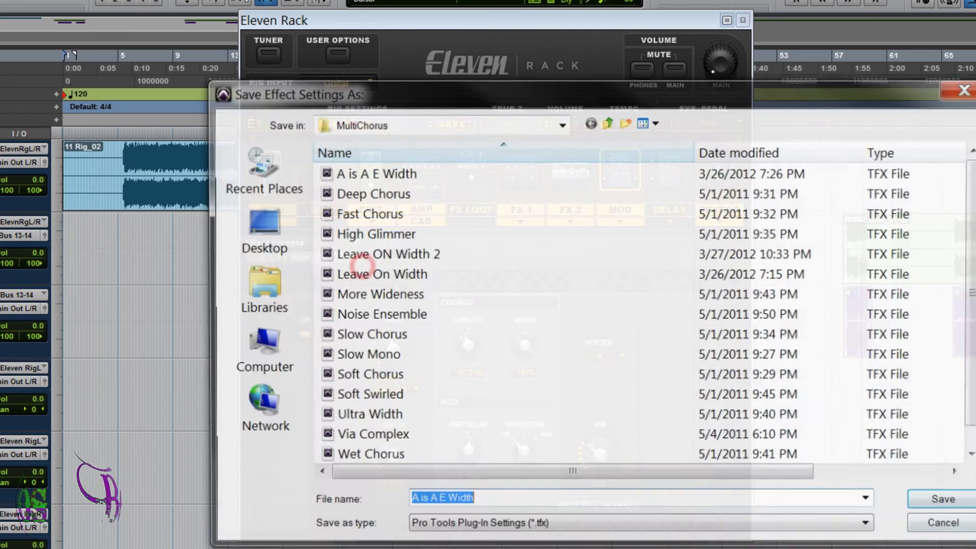
text(I lik)
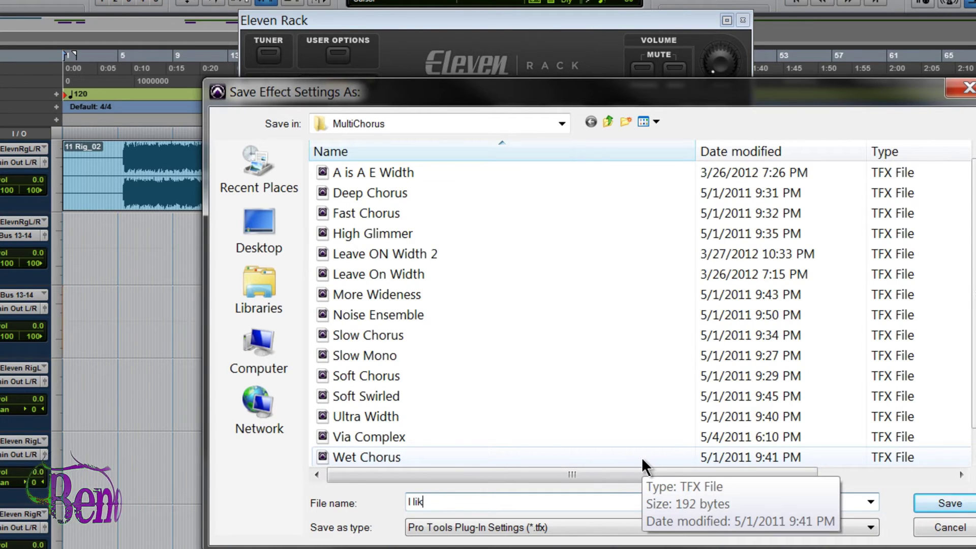
text(e this chorus)
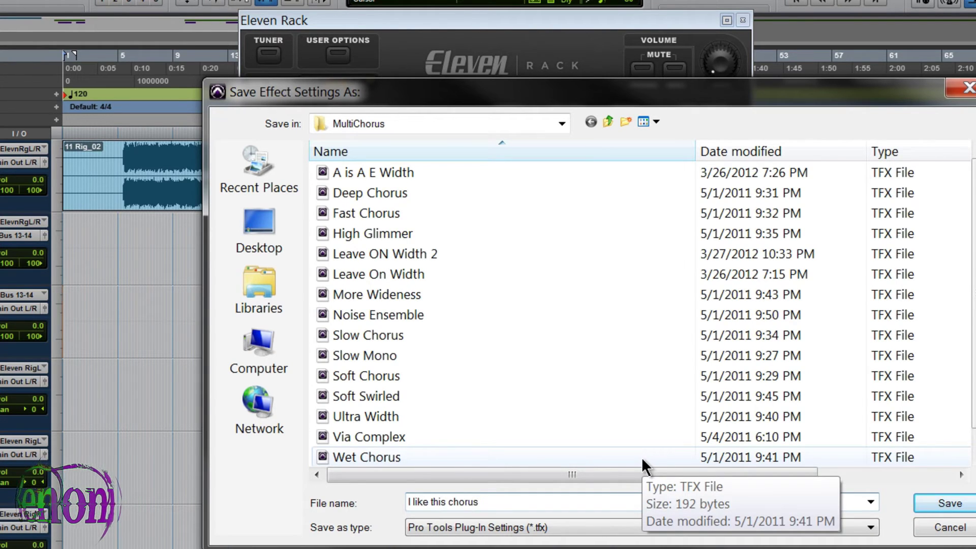
click(950, 503)
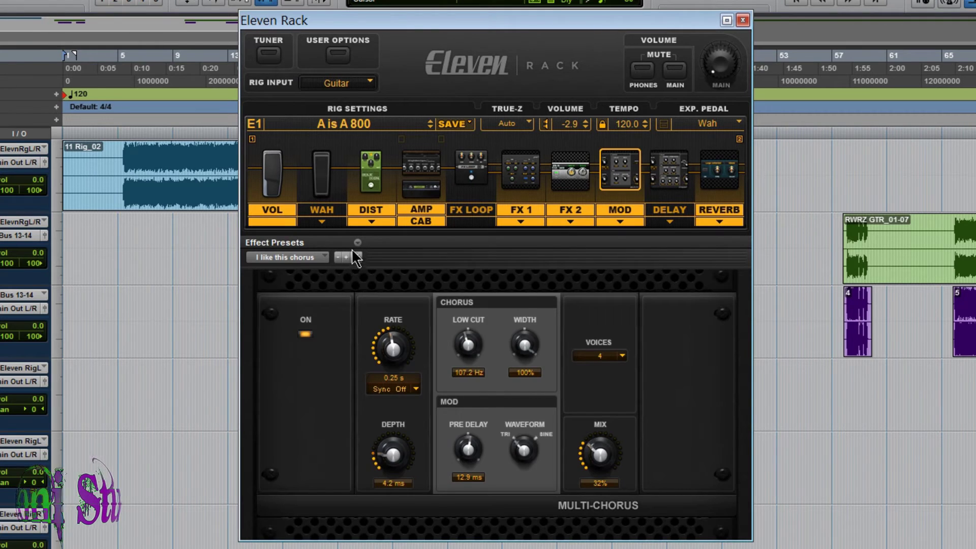
click(427, 219)
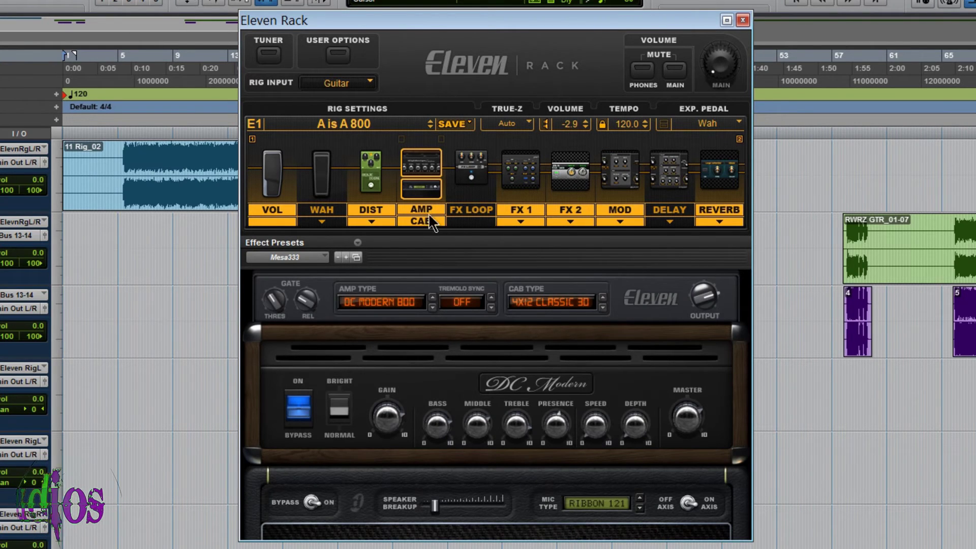
Load rig M1 'A is A M-2 302'
click(396, 129)
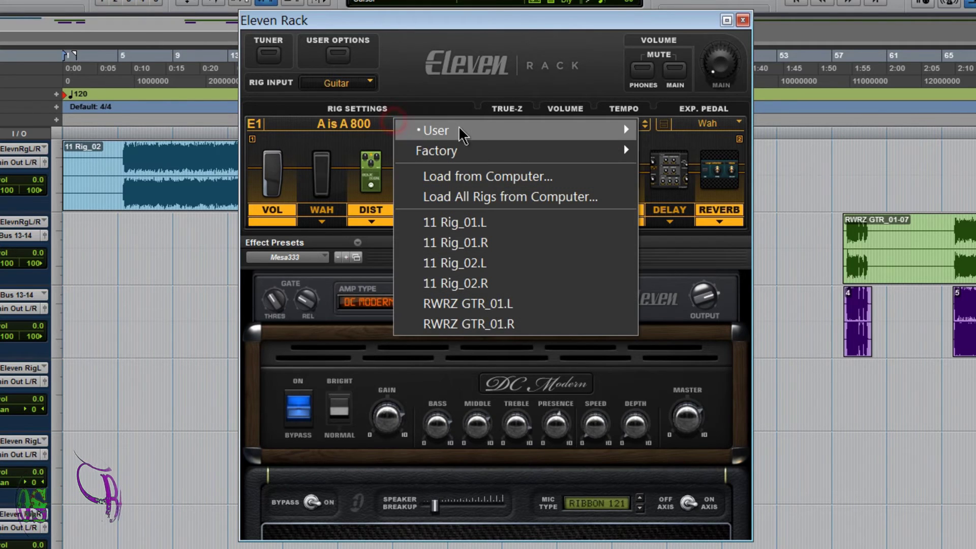
mouse_move(624, 130)
mouse_move(663, 378)
click(753, 374)
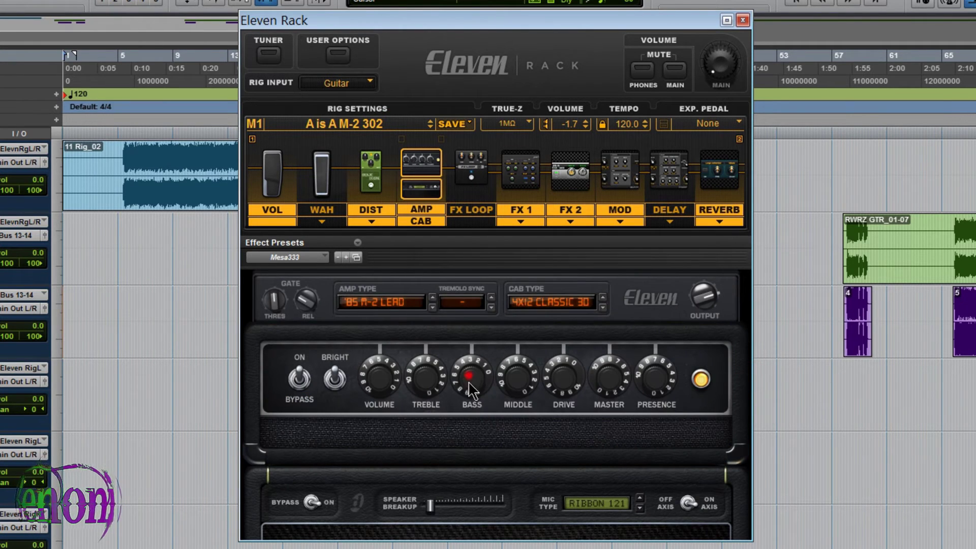
mouse_move(517, 386)
mouse_down()
mouse_move(518, 366)
mouse_move(547, 382)
mouse_up()
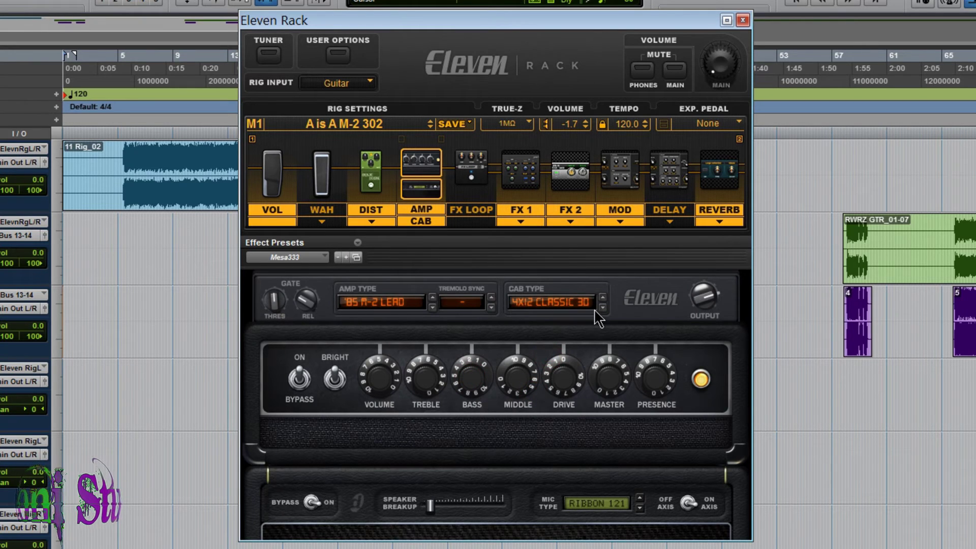
Apply the 'I like this chorus' preset to the MOD Multi-Chorus
click(622, 222)
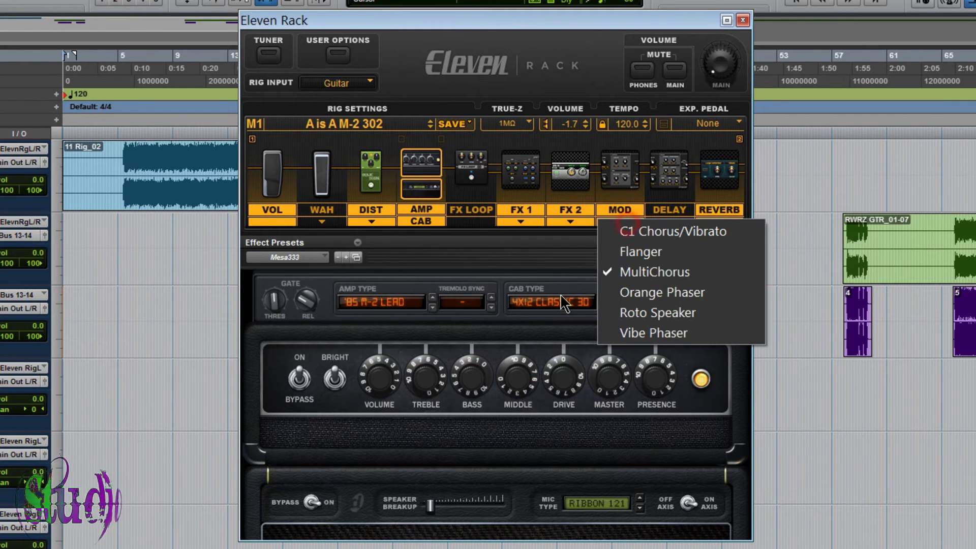
click(605, 172)
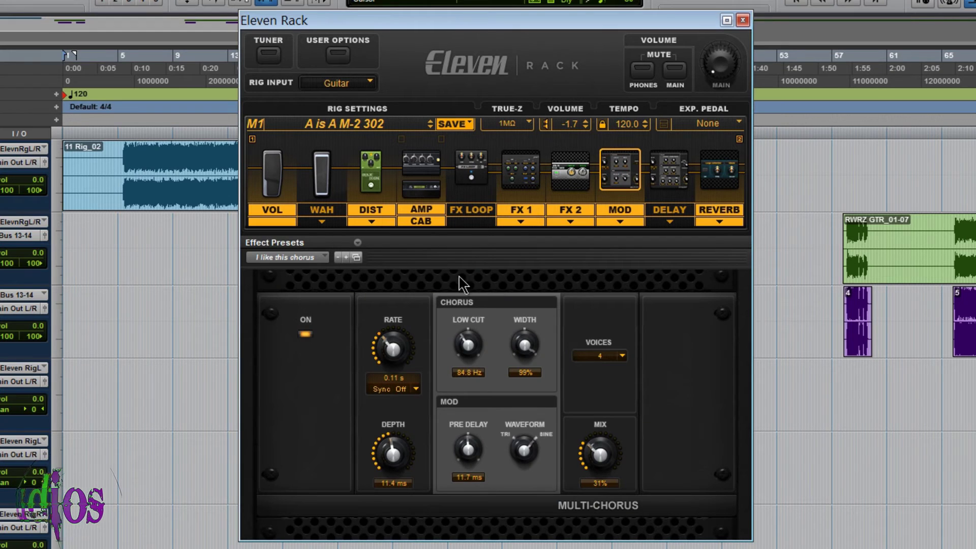
click(323, 258)
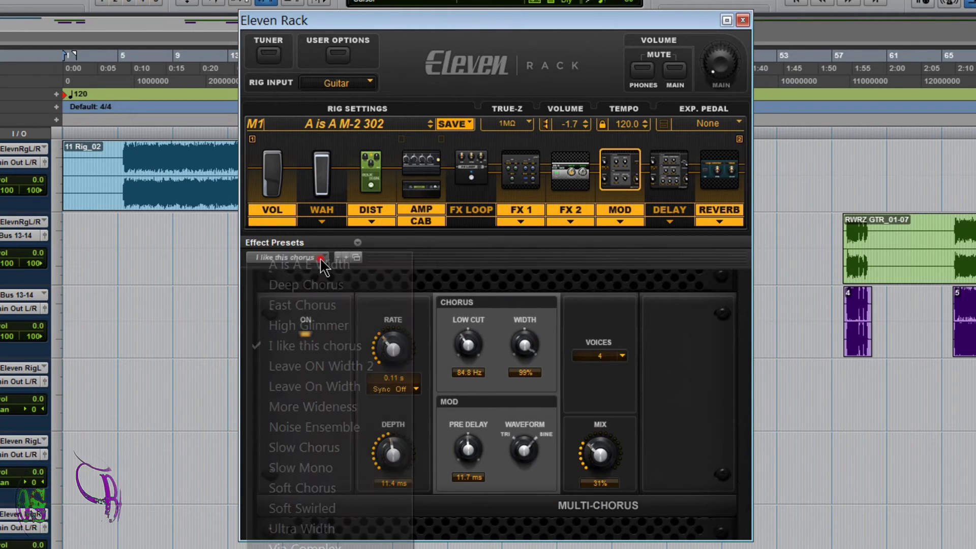
click(322, 346)
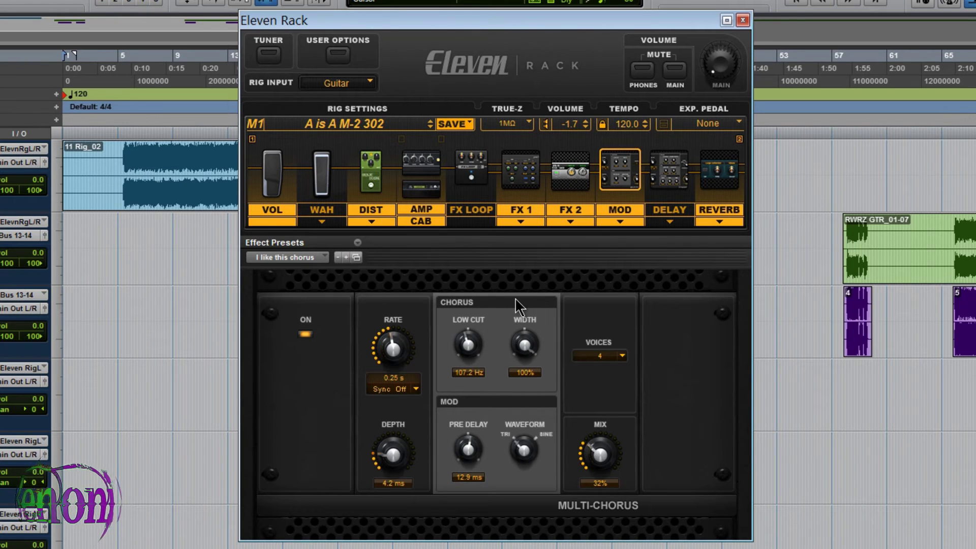
click(413, 176)
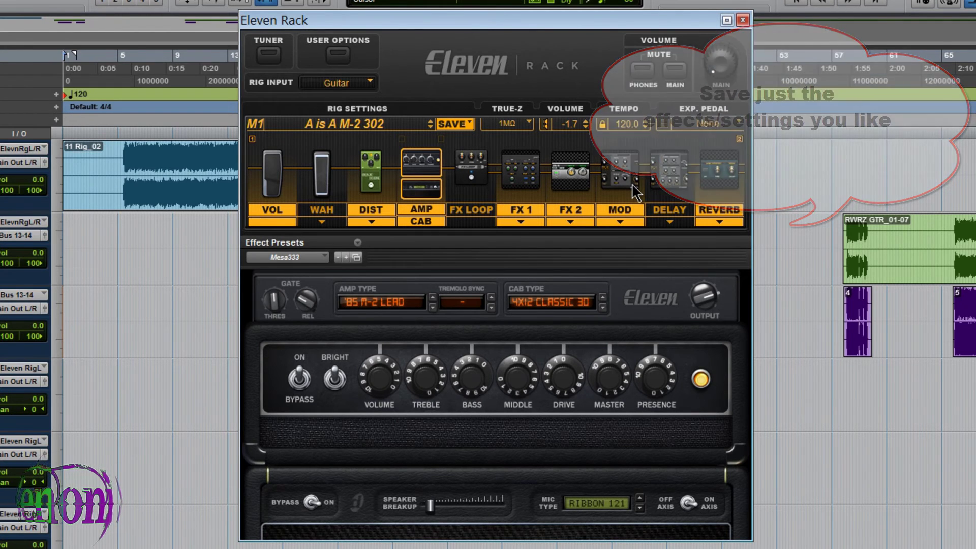
Load factory rig Big Desert, then step back to rig e4 Country Swirl
click(422, 124)
mouse_move(435, 152)
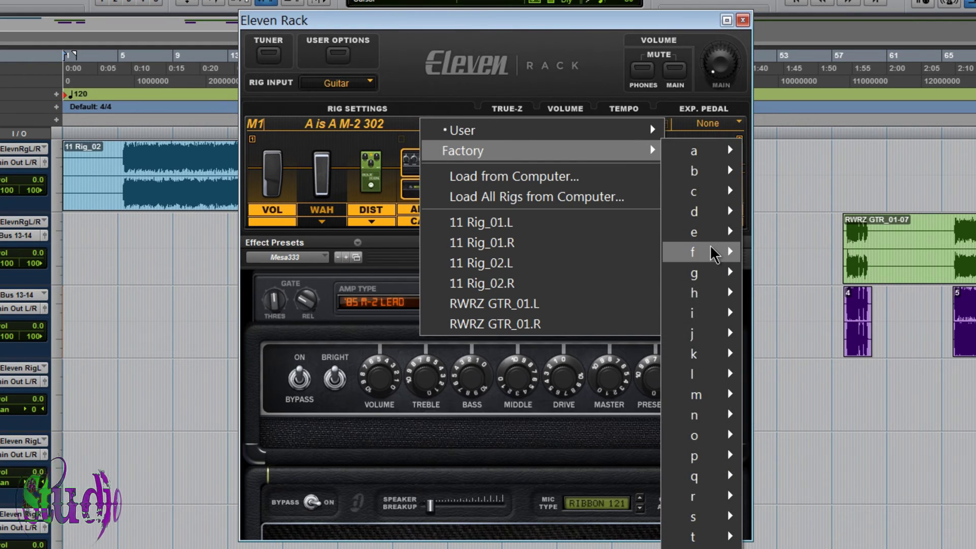
mouse_move(693, 252)
click(810, 258)
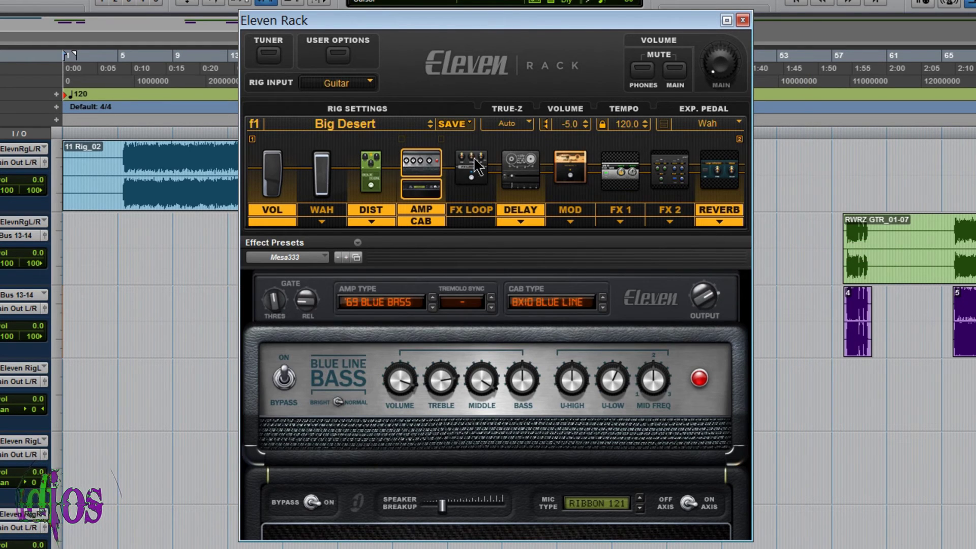
click(430, 127)
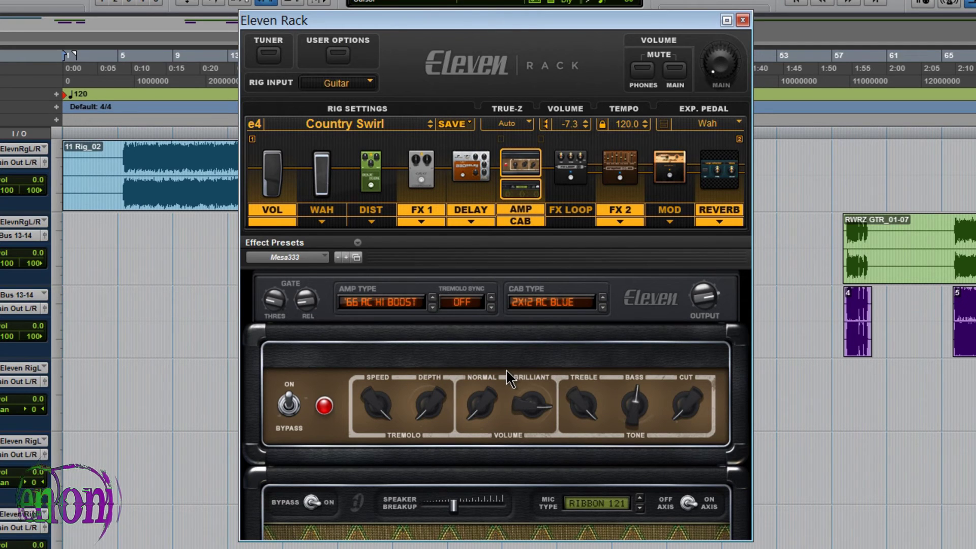
click(618, 173)
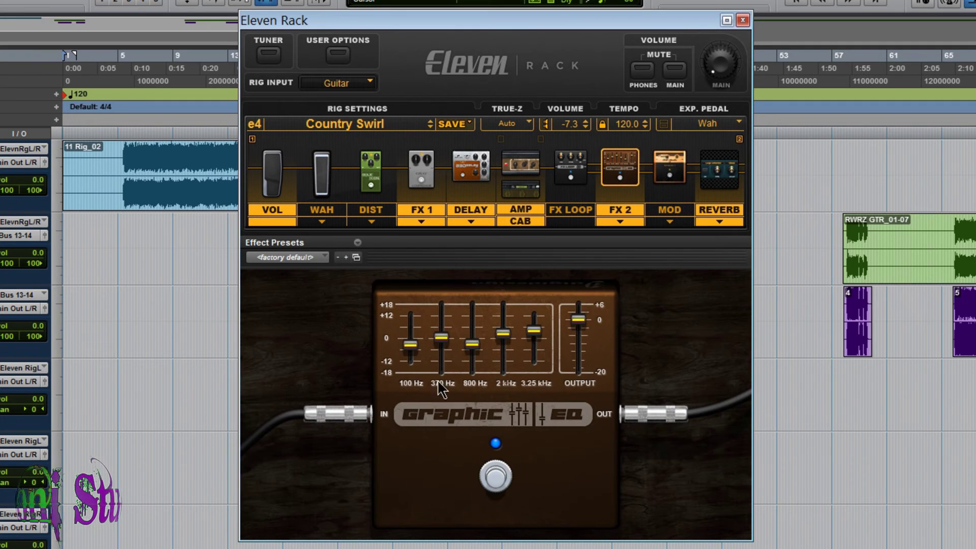
Store the Country Swirl FX 2 graphic EQ via Save Settings As under the name Country FX
click(356, 245)
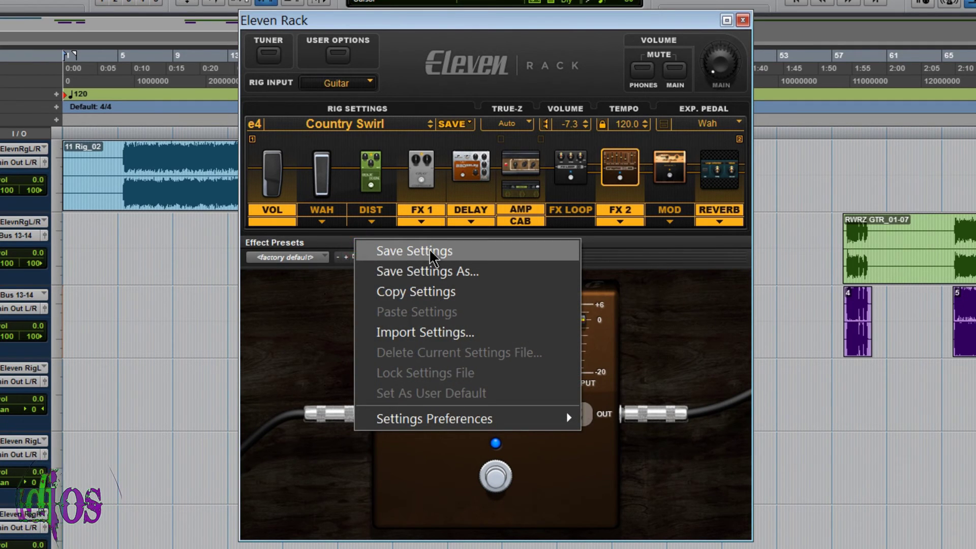
click(431, 265)
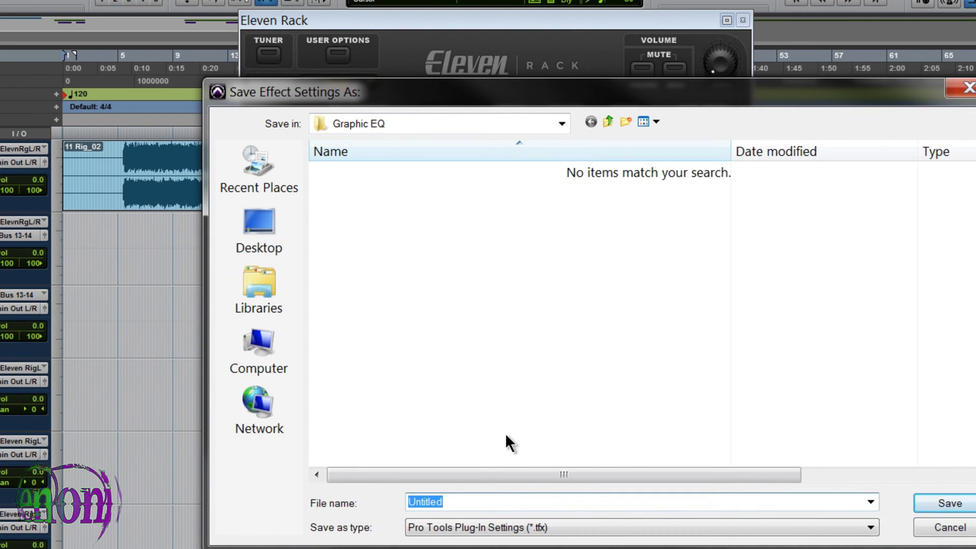
text(Country FX)
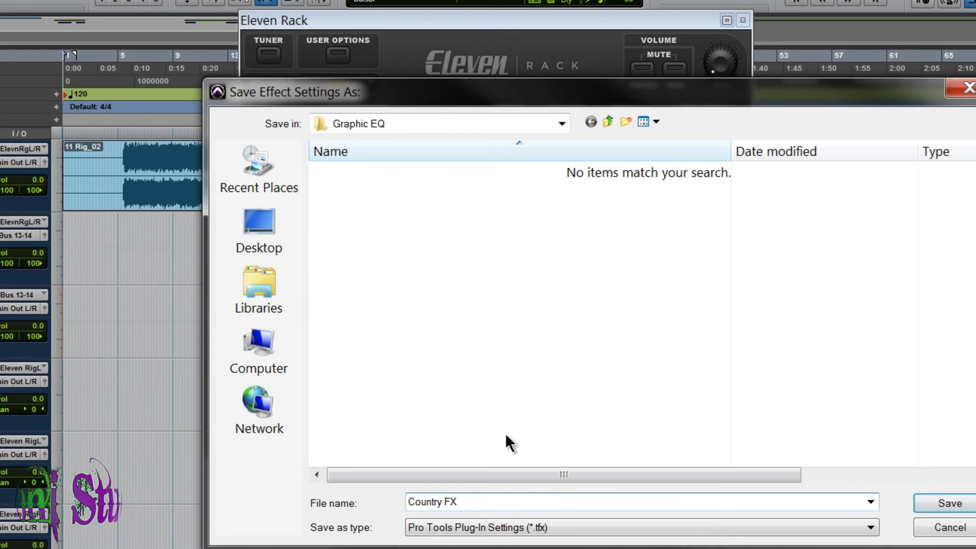
click(945, 503)
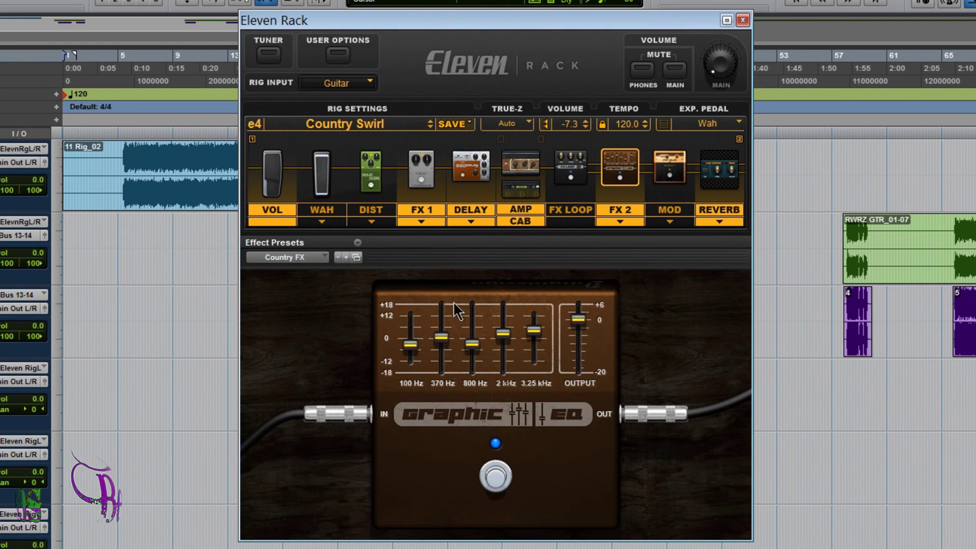
Replace FX 1's Gray Compressor with a Graphic EQ loaded with the Country FX preset
click(316, 256)
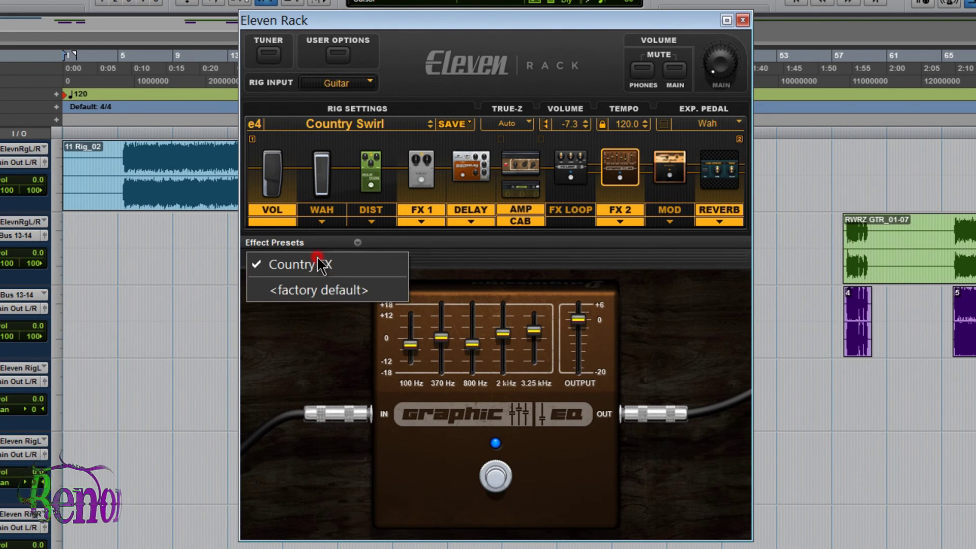
click(511, 269)
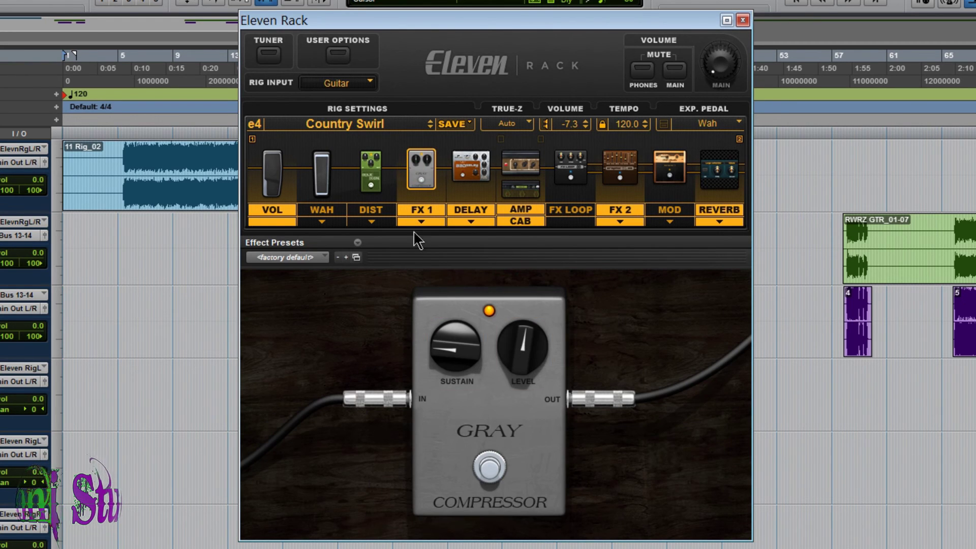
click(425, 219)
click(440, 293)
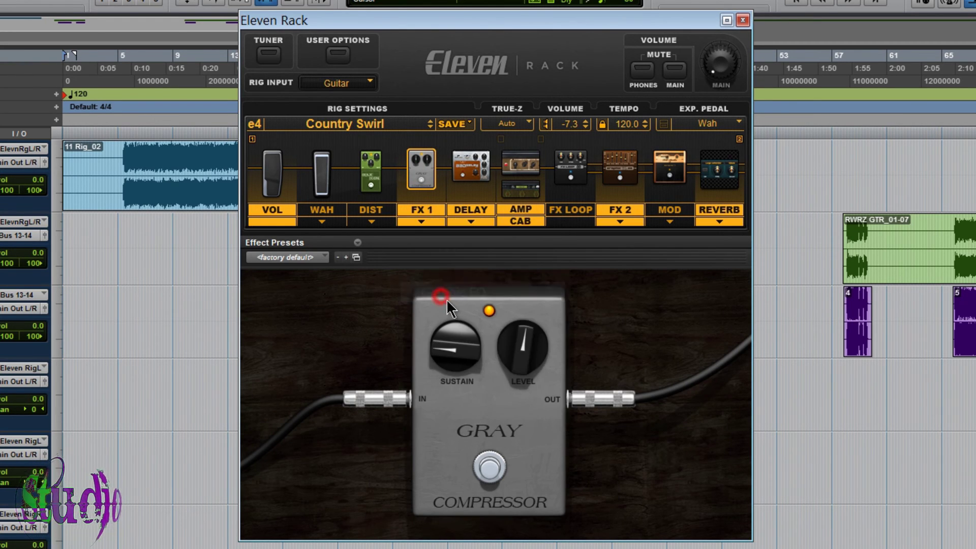
click(305, 257)
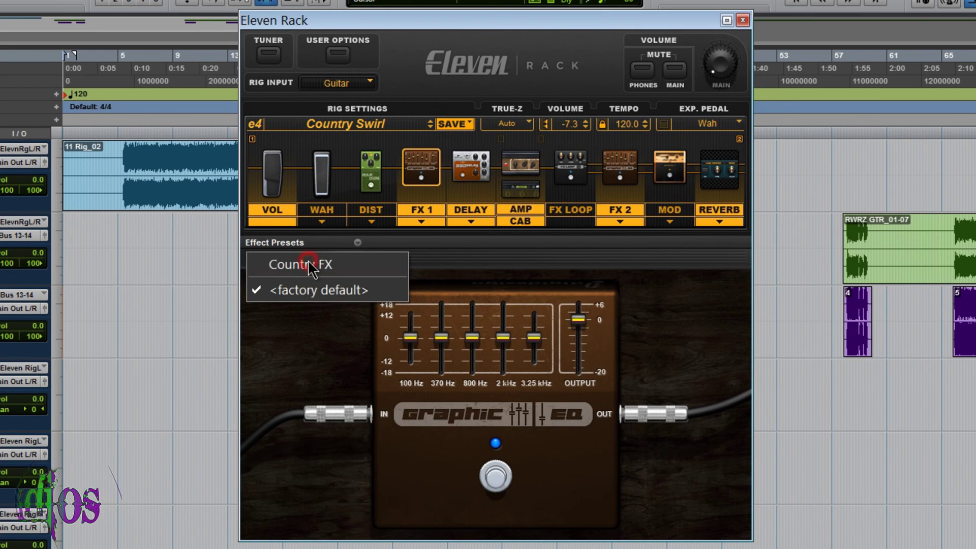
click(292, 265)
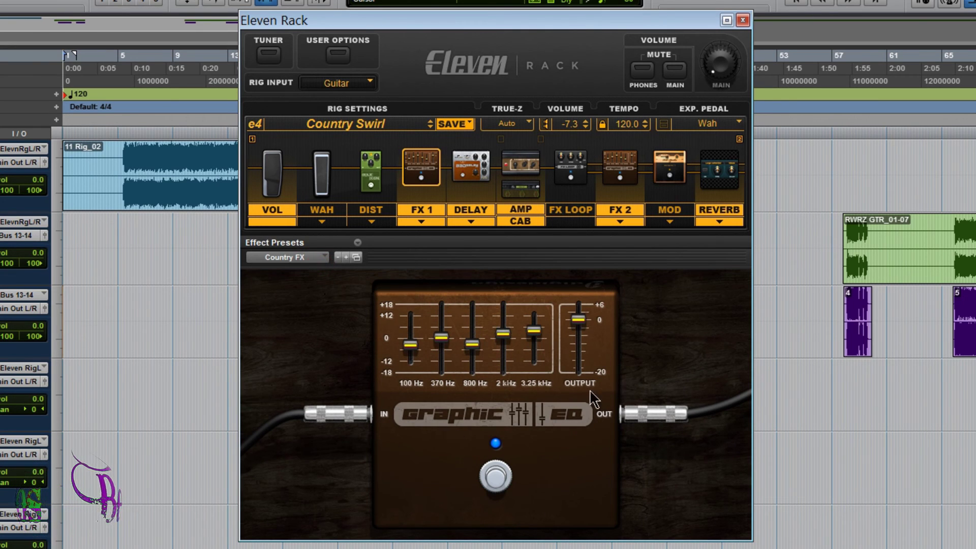
click(451, 126)
Load user rig E3 'A is A Y' from the User > E rig menu
mouse_move(559, 130)
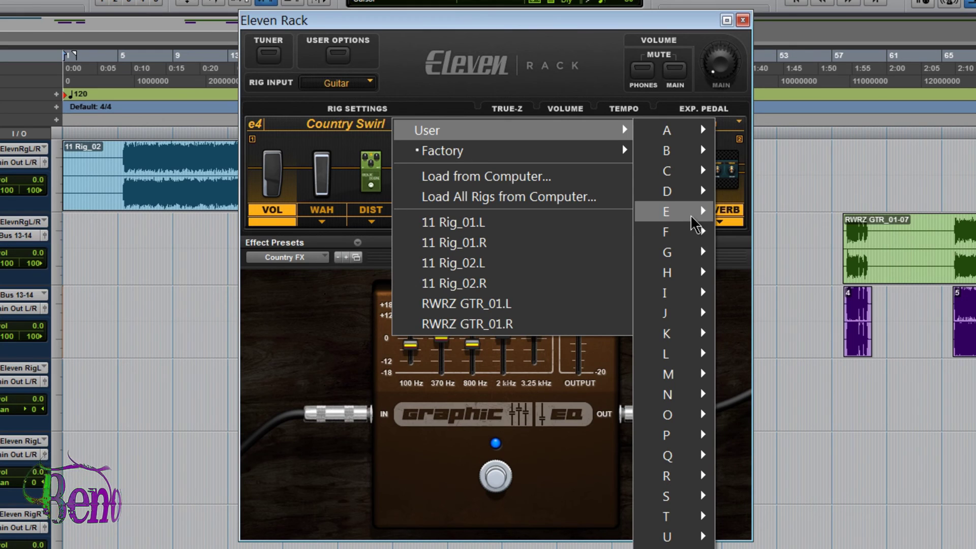
mouse_move(676, 211)
click(762, 248)
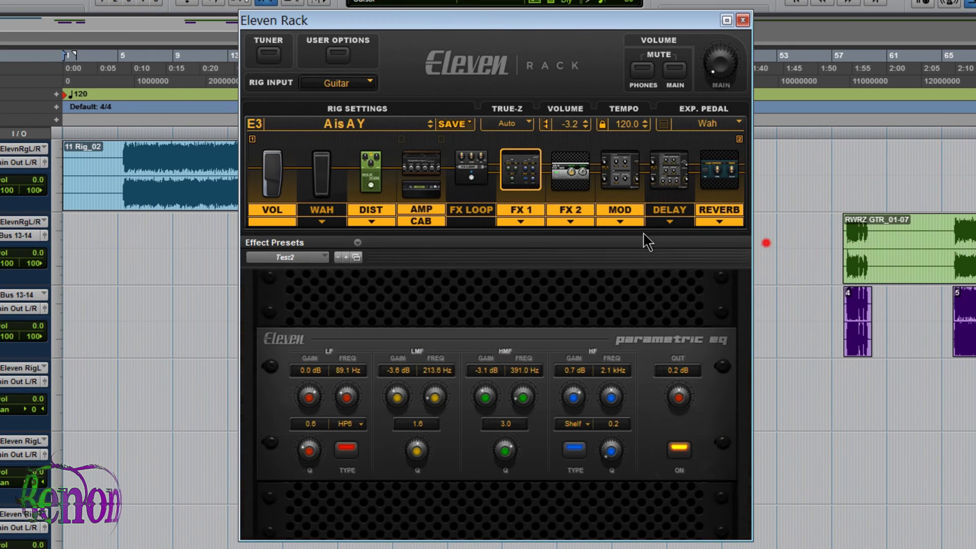
Make FX 2 a Graphic EQ with the Country FX preset, then display the MOD chorus settings
click(572, 223)
click(575, 291)
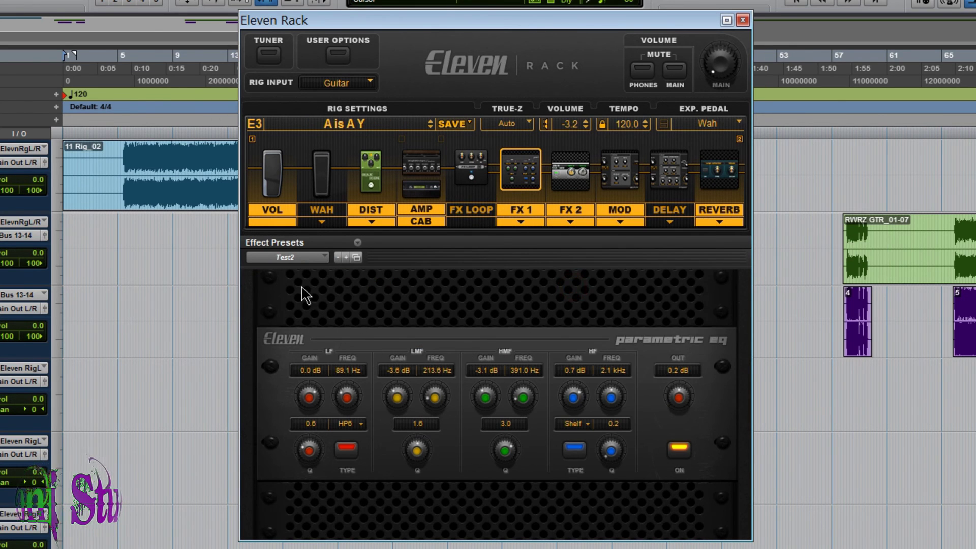
click(312, 261)
click(310, 270)
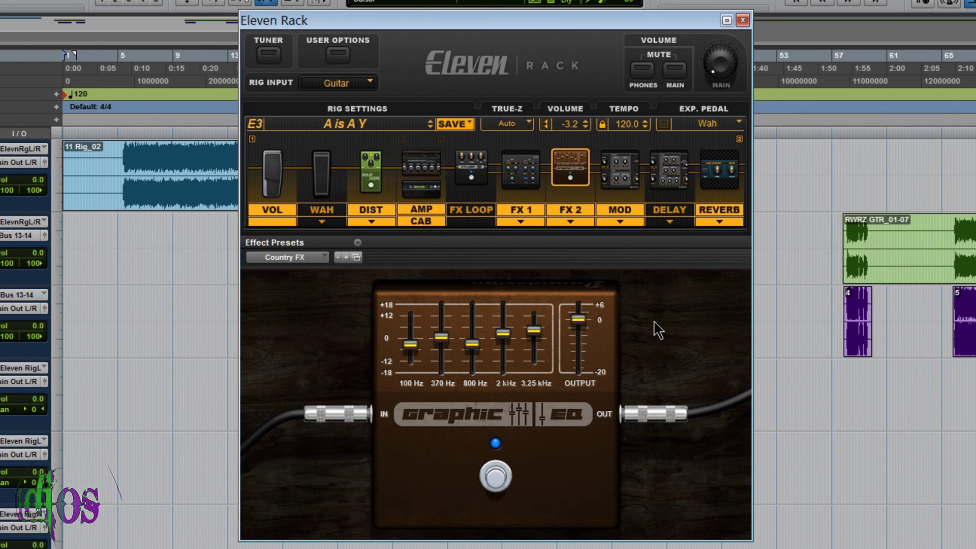
click(612, 172)
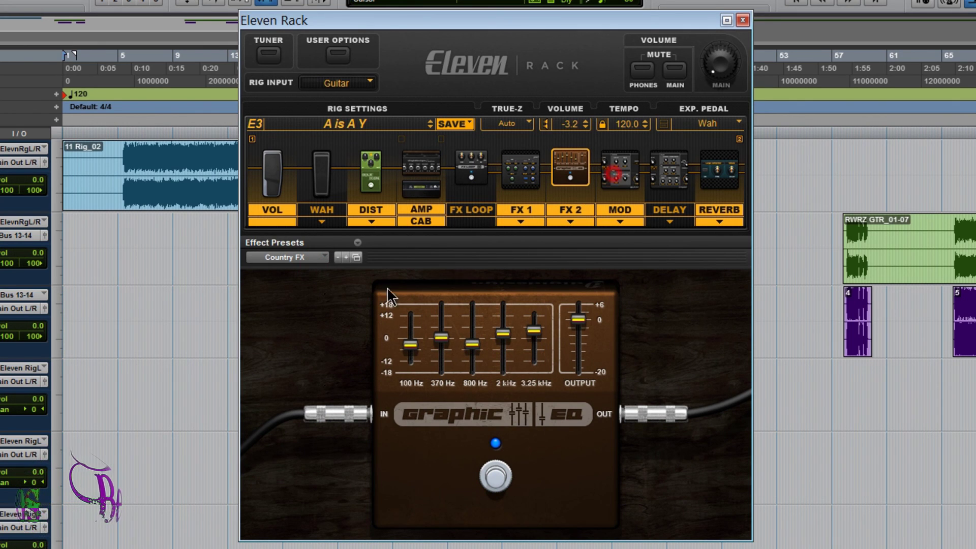